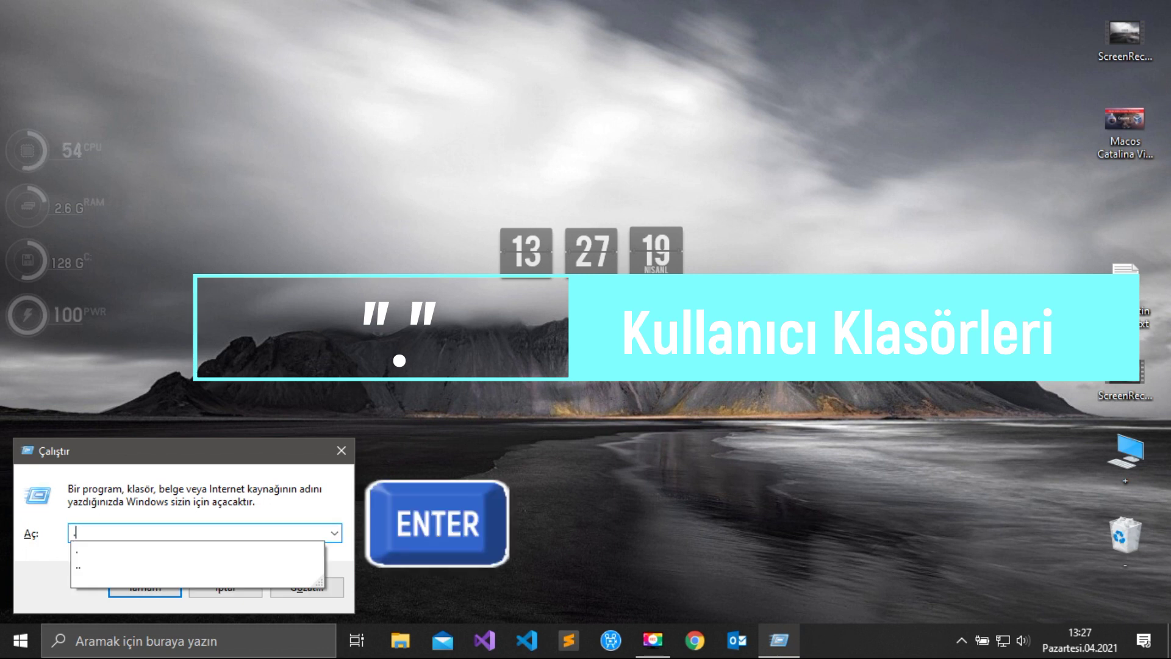
Open and close the current user's folder by running ".", and do the same for the Users folder by running "..".
key("Return")
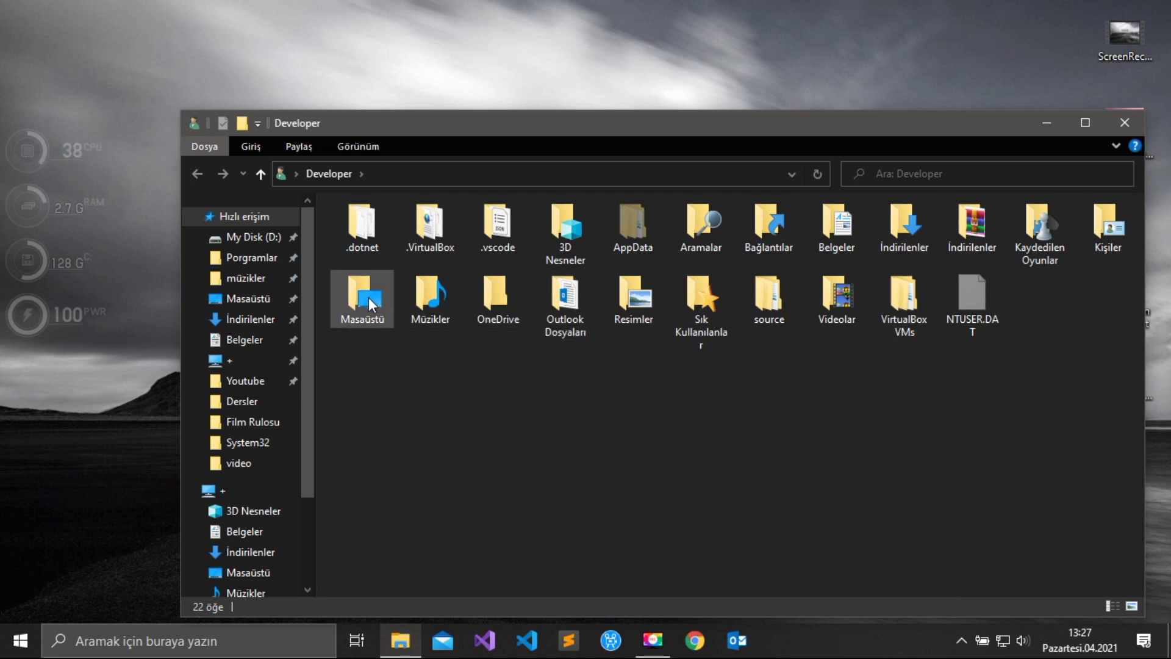
left_click(1130, 122)
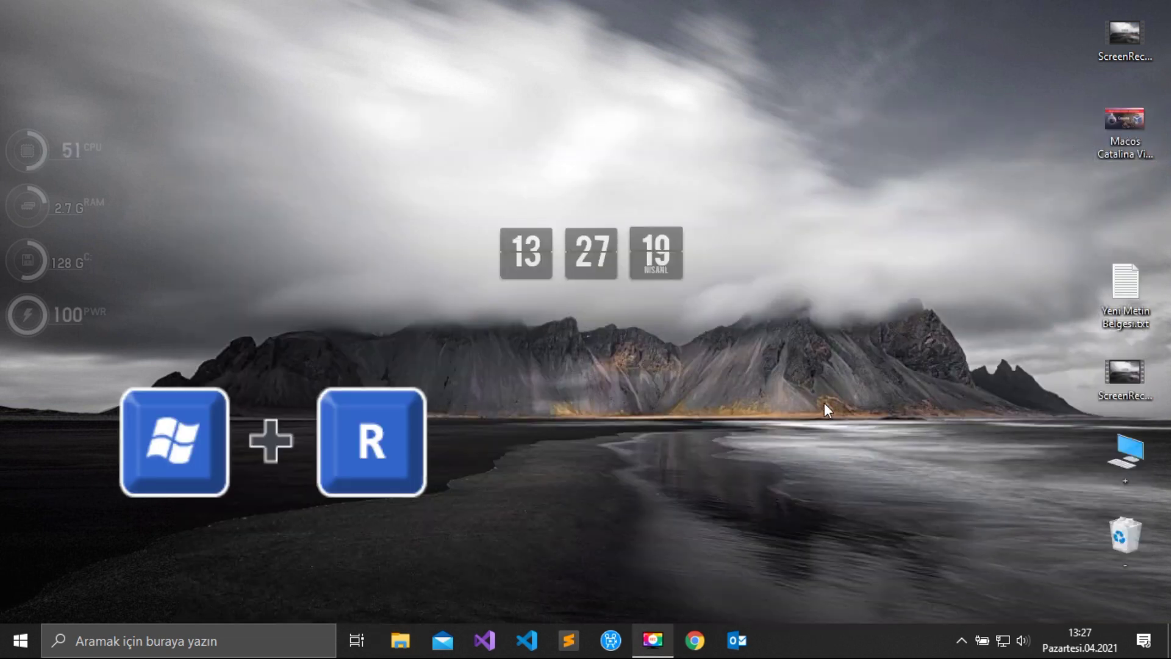
key("super+r")
type("..")
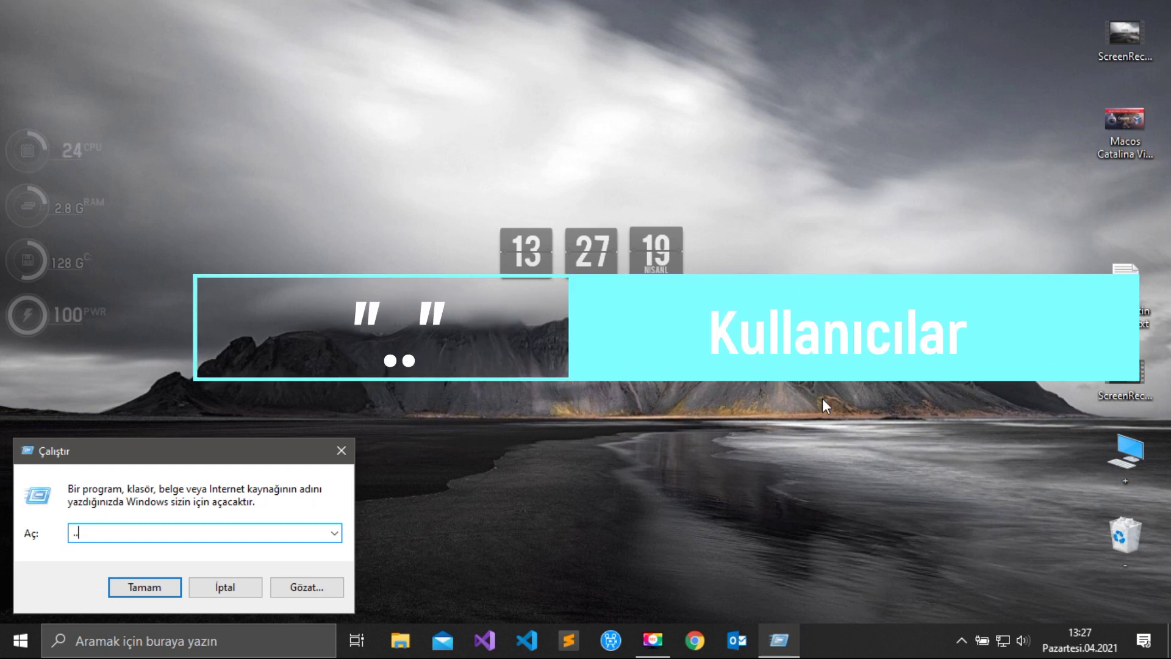
key("Return")
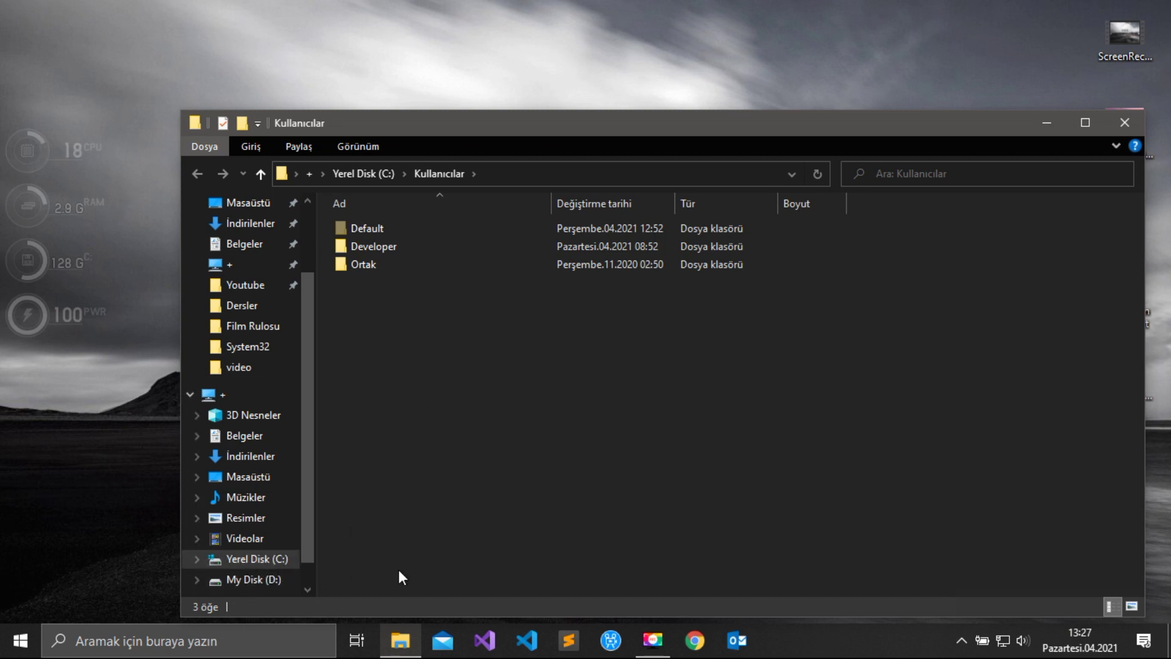
left_click(1126, 123)
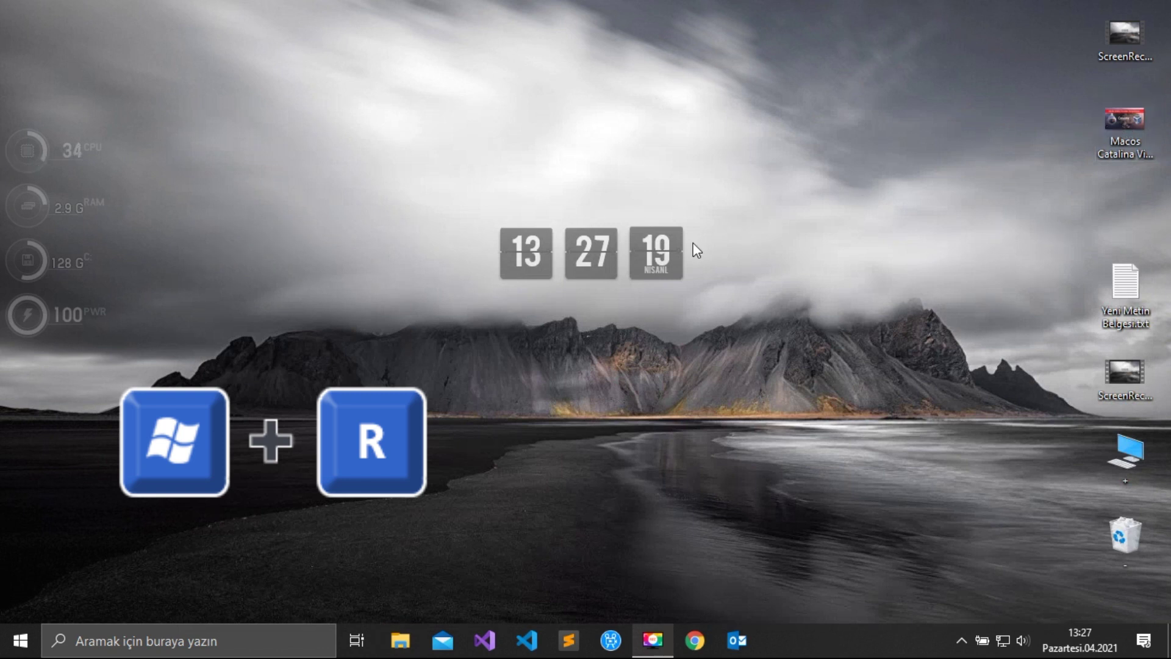
Open the C: drive root by running "\", show its full path in the address, and close the window.
key("super+r")
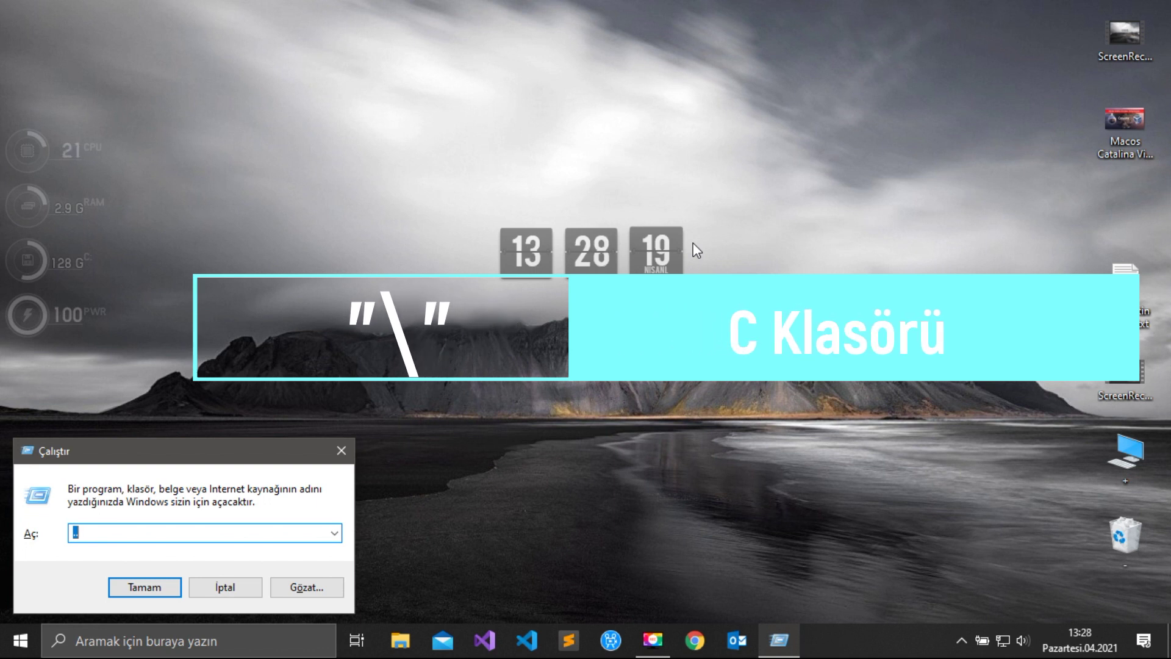
type("\\")
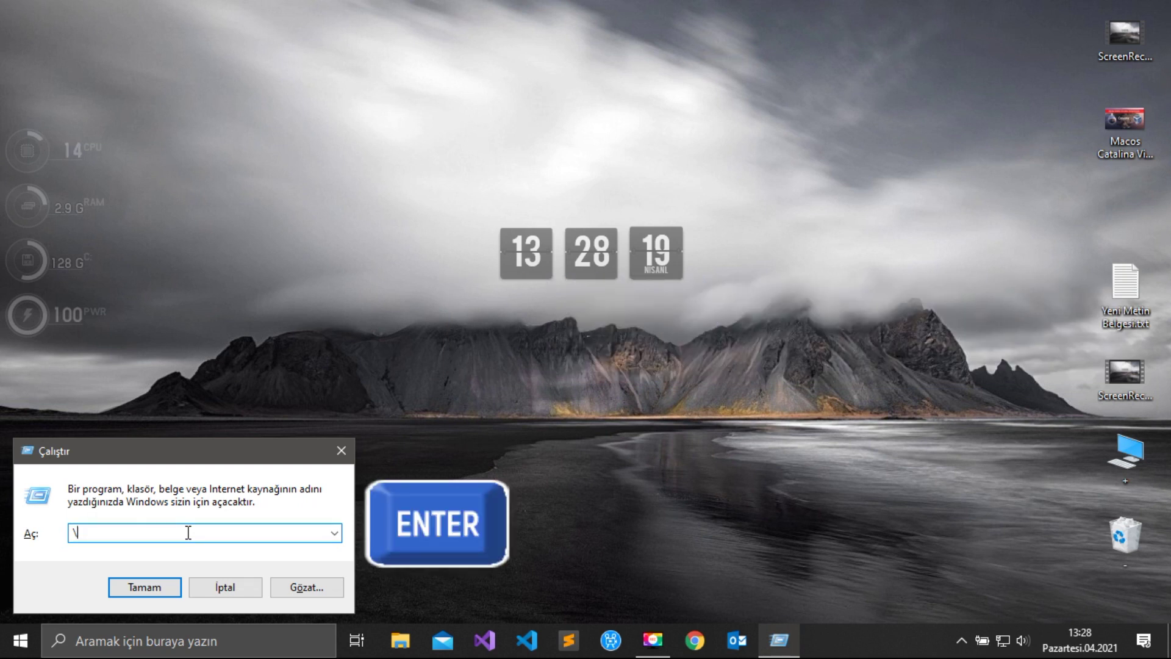
key("Return")
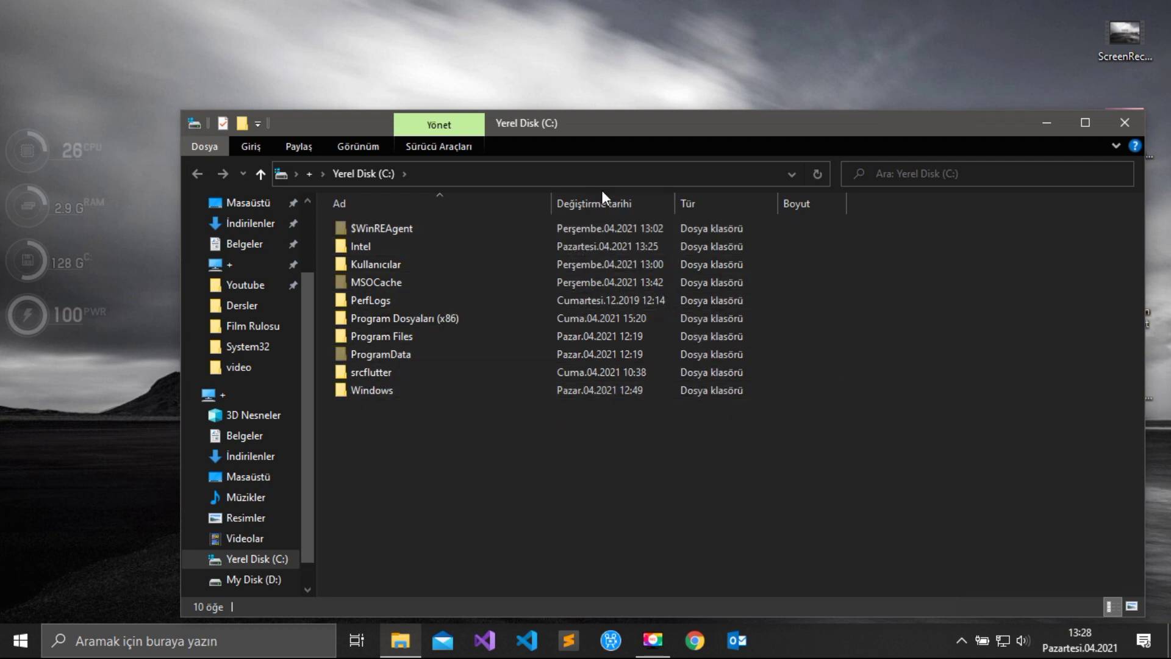
left_click(654, 171)
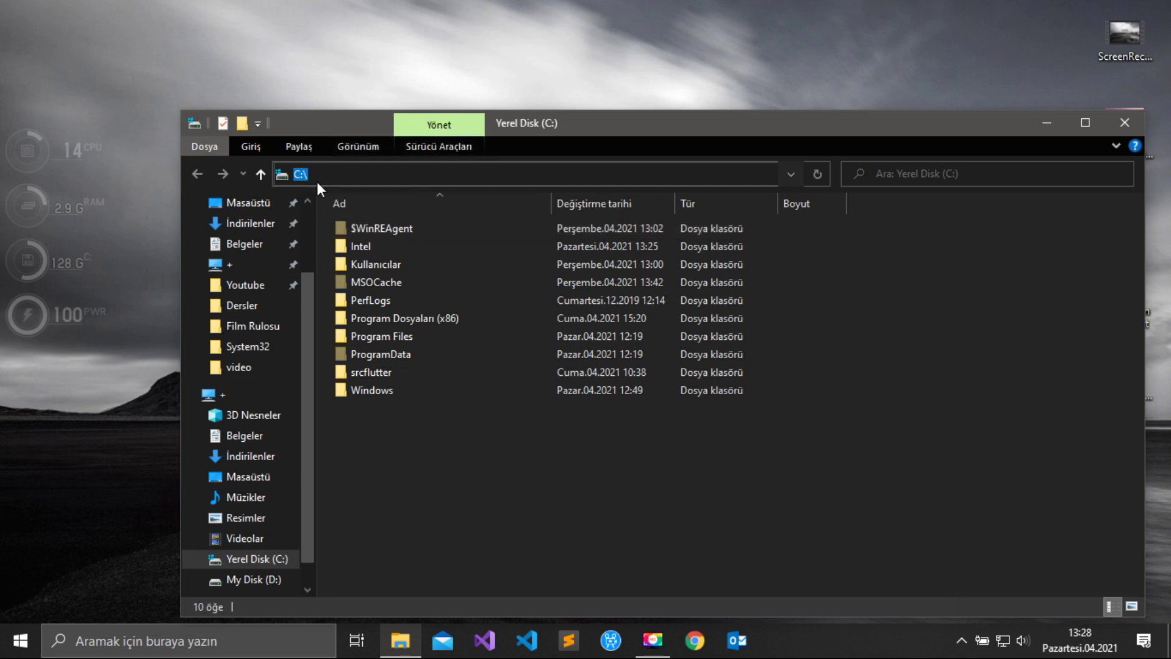
left_click(1130, 130)
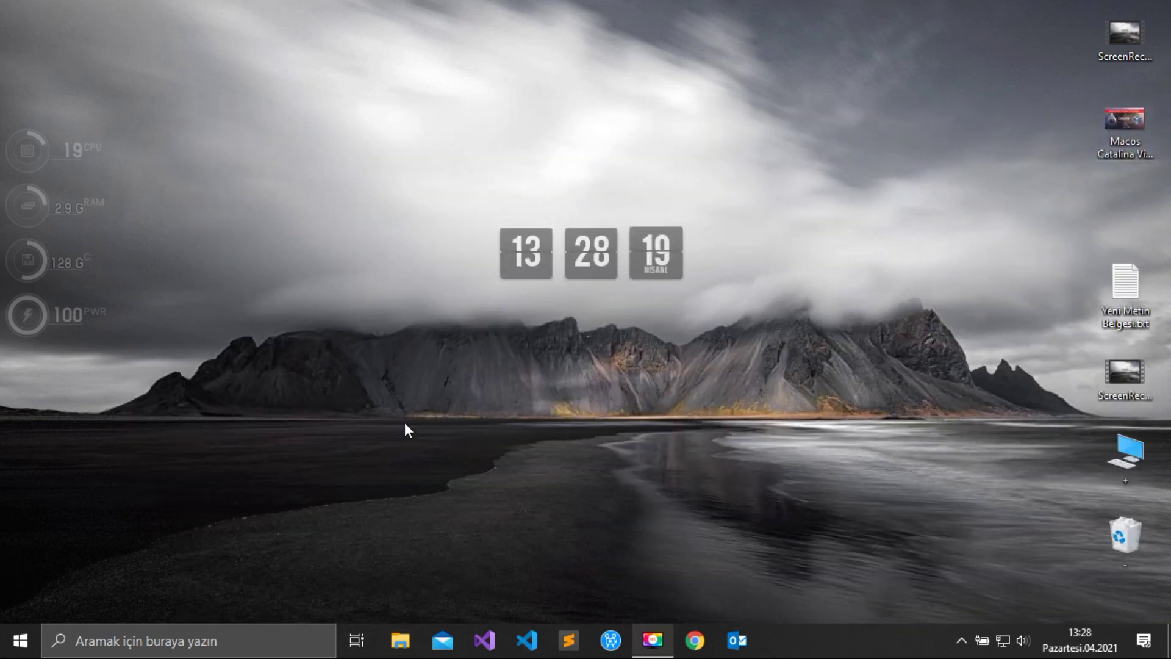
Launch the calculator by running "calc", reduce its window height slightly, and close it.
key("super+r")
type("cal")
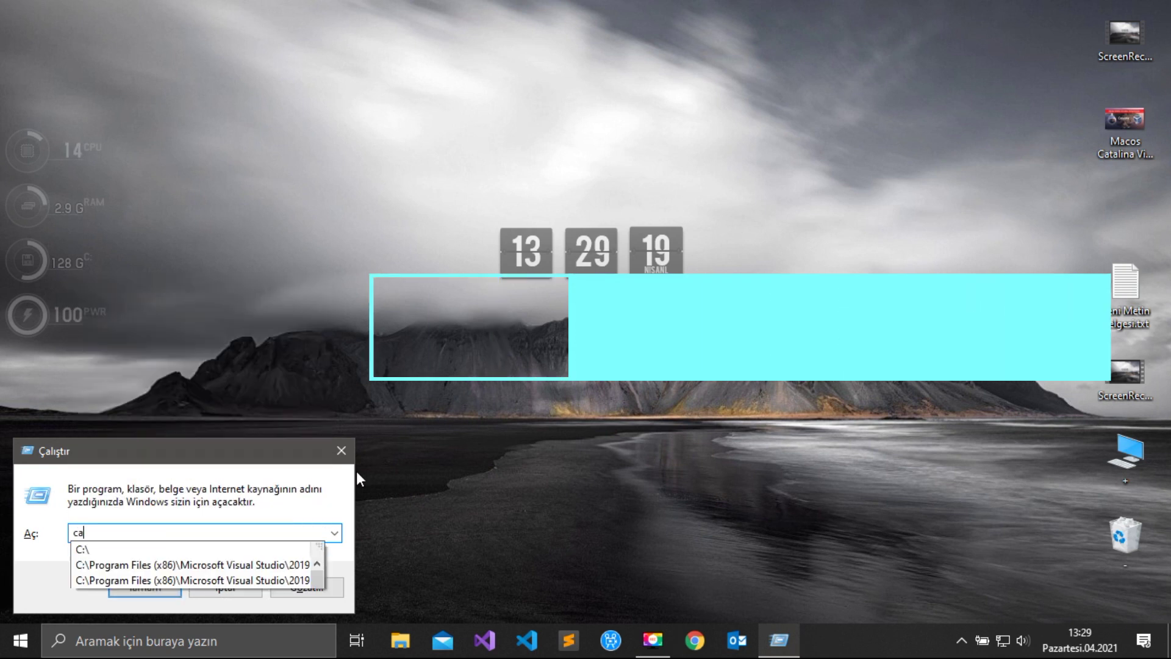
type("c")
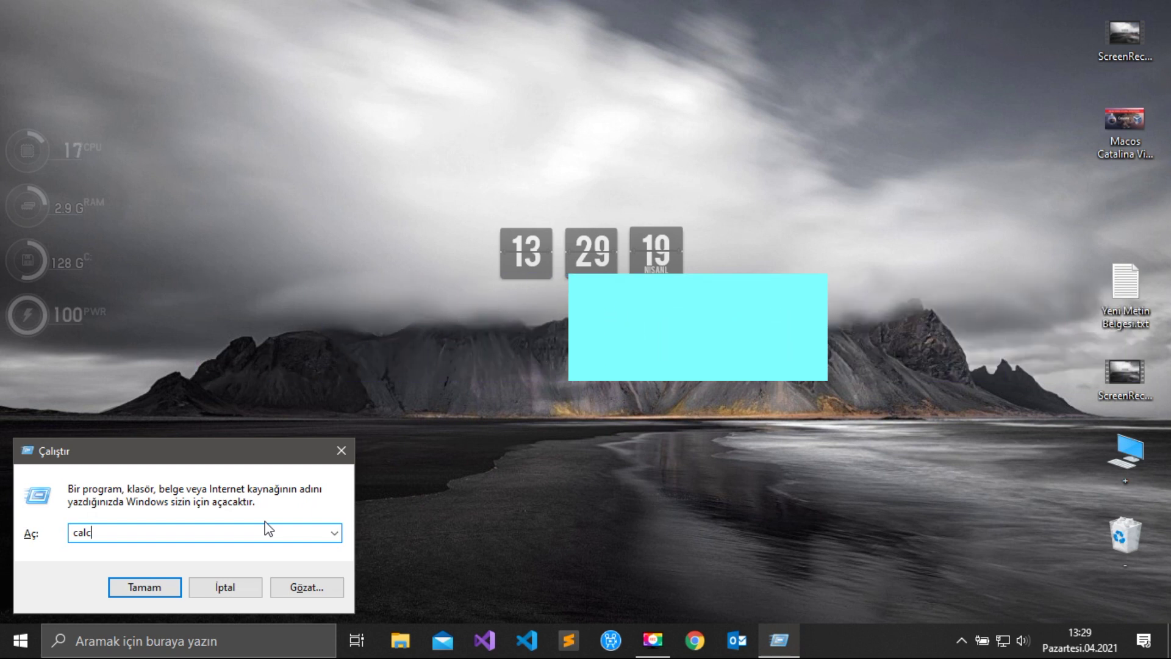
key("Return")
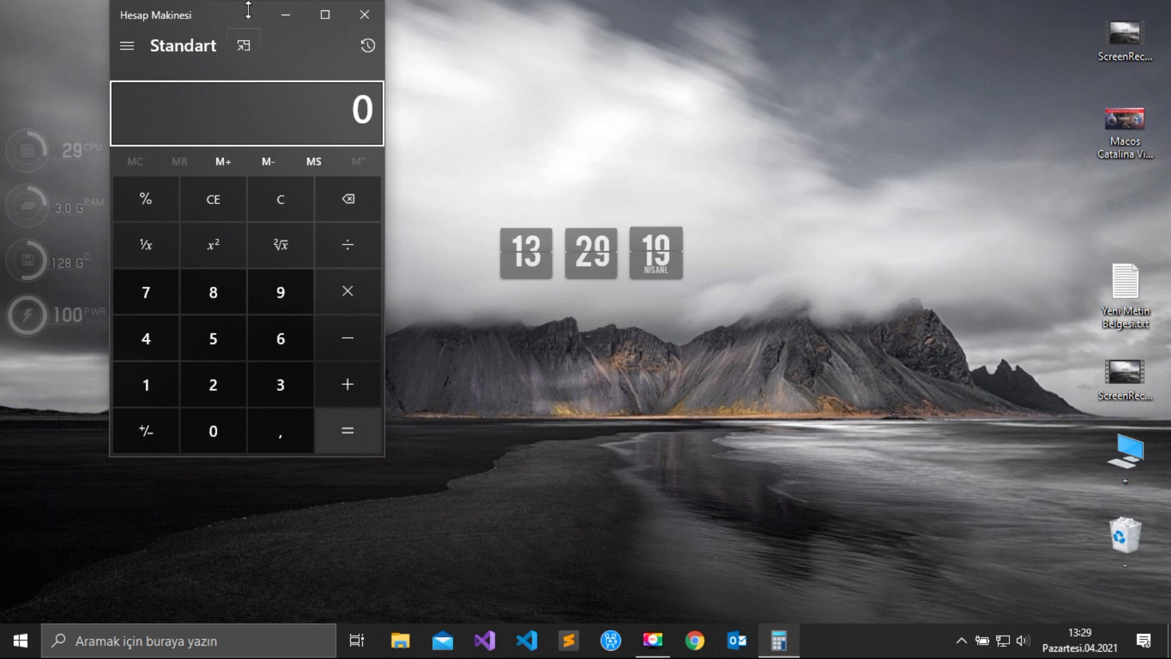
left_click_drag(318, 1, 317, 104)
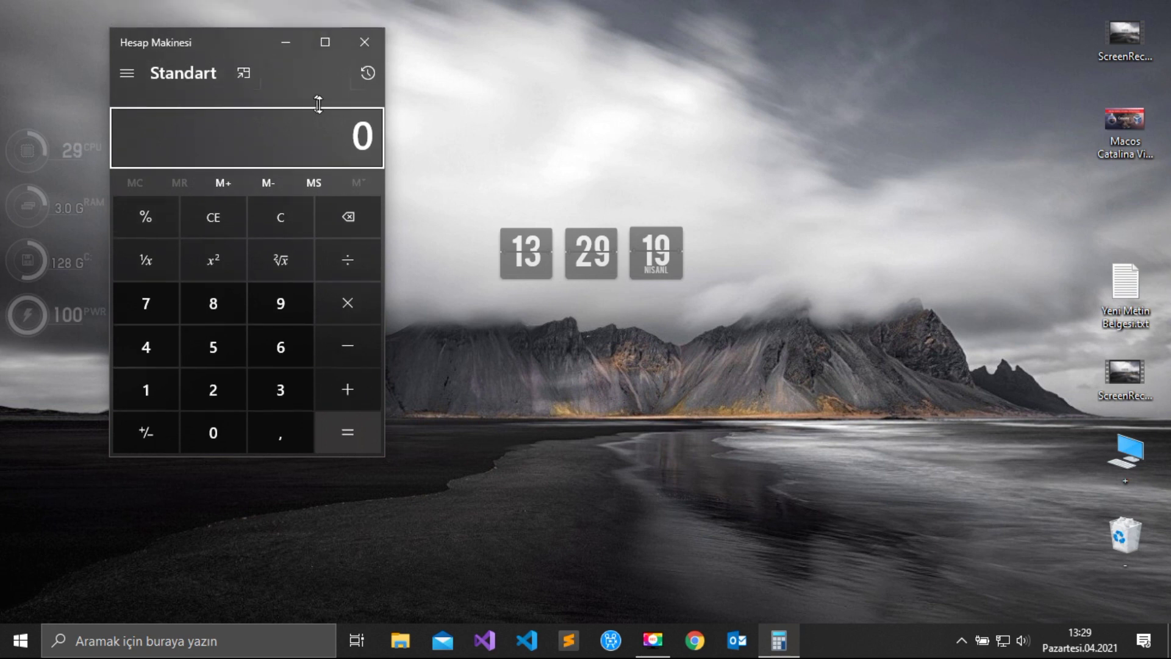
left_click(361, 44)
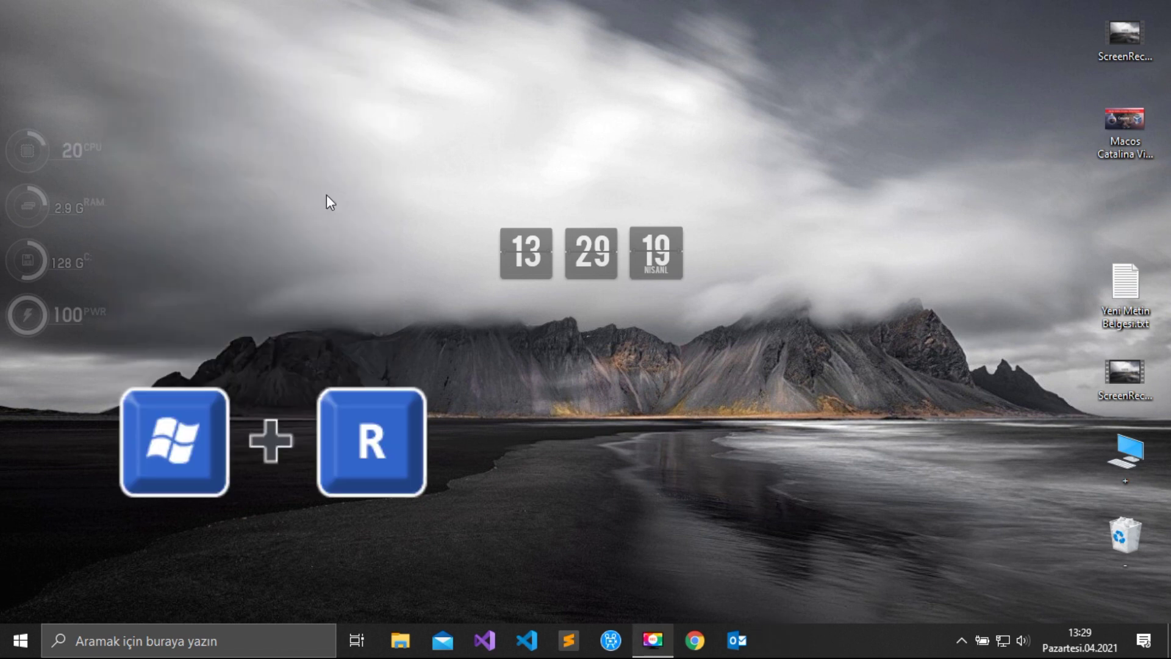
Open User Accounts by running "netplwiz", view the listed account's general properties, and close both windows without changes.
key("super+r")
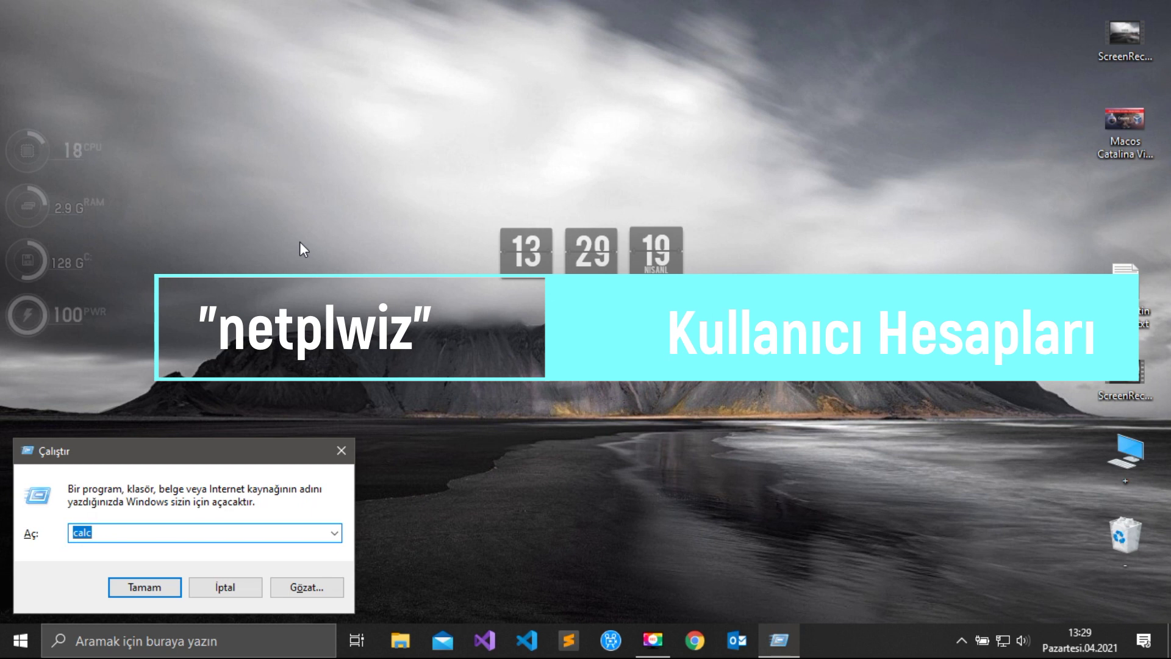
type("netplwiz")
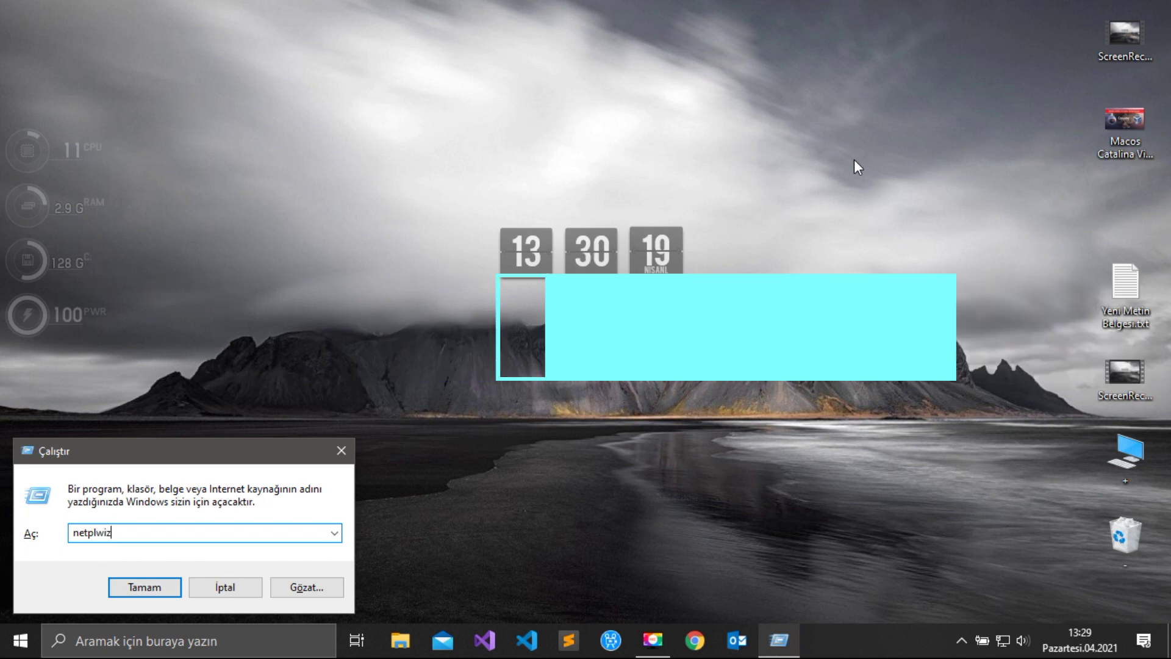
key("Return")
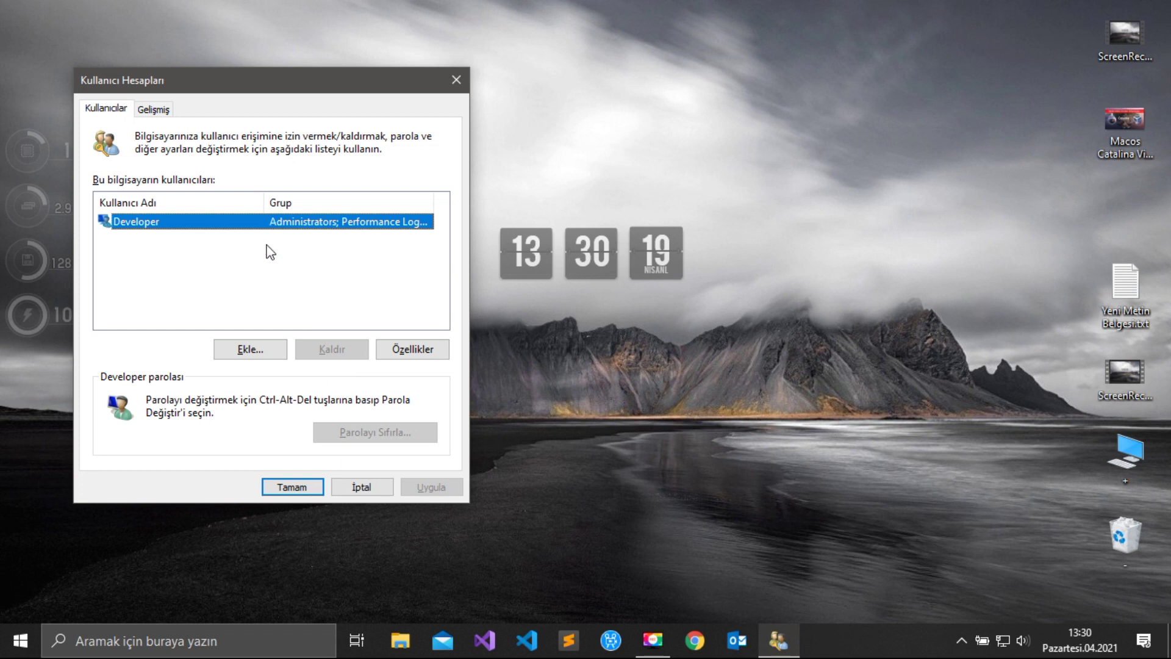
left_click(413, 347)
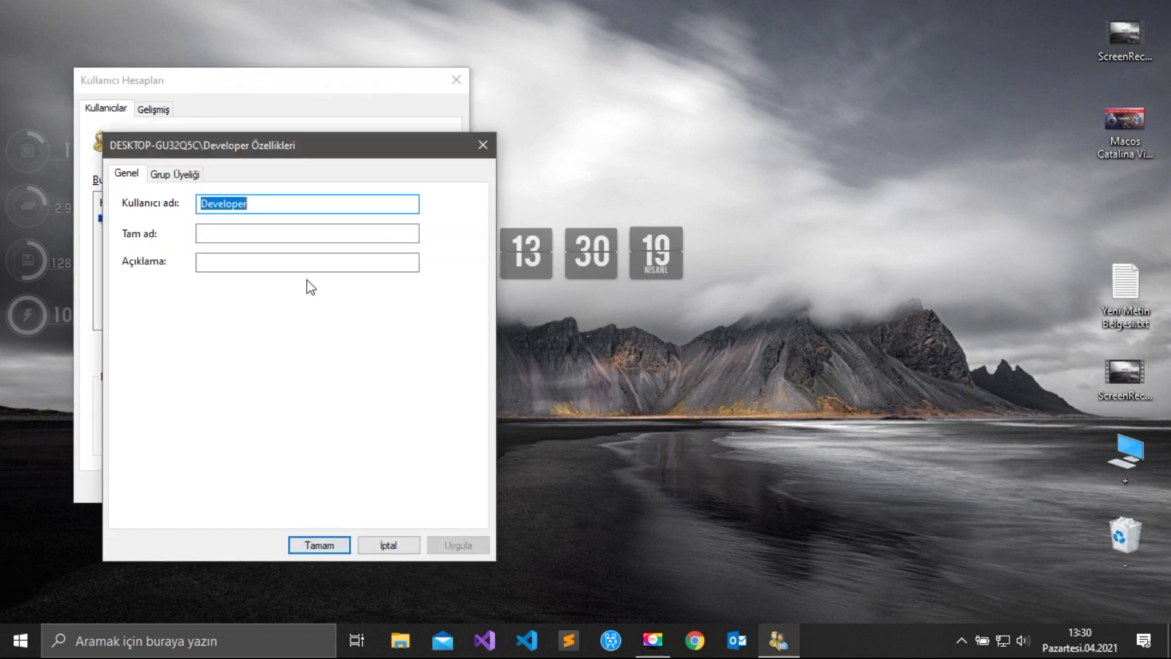
left_click(273, 204)
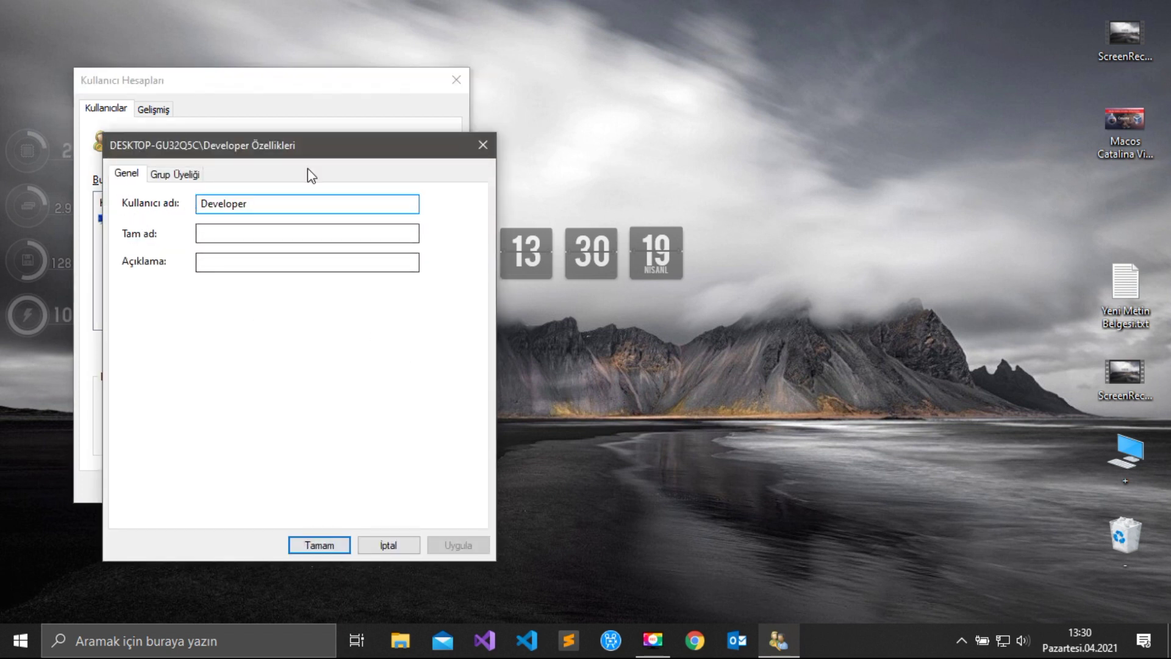
left_click(482, 146)
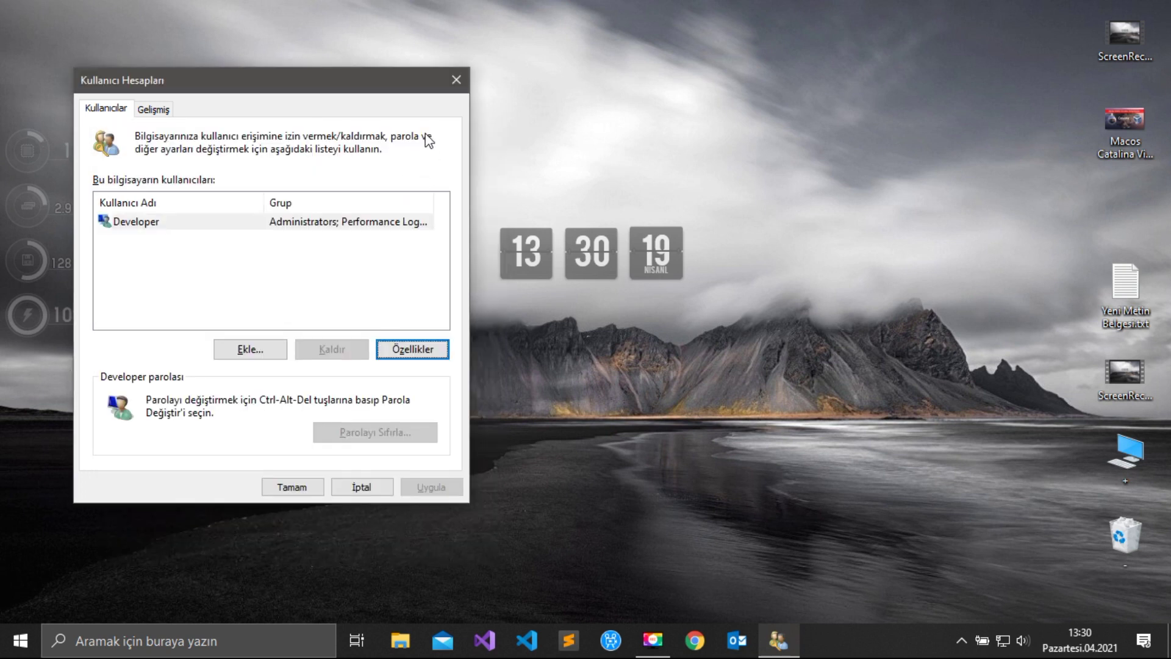
left_click(457, 77)
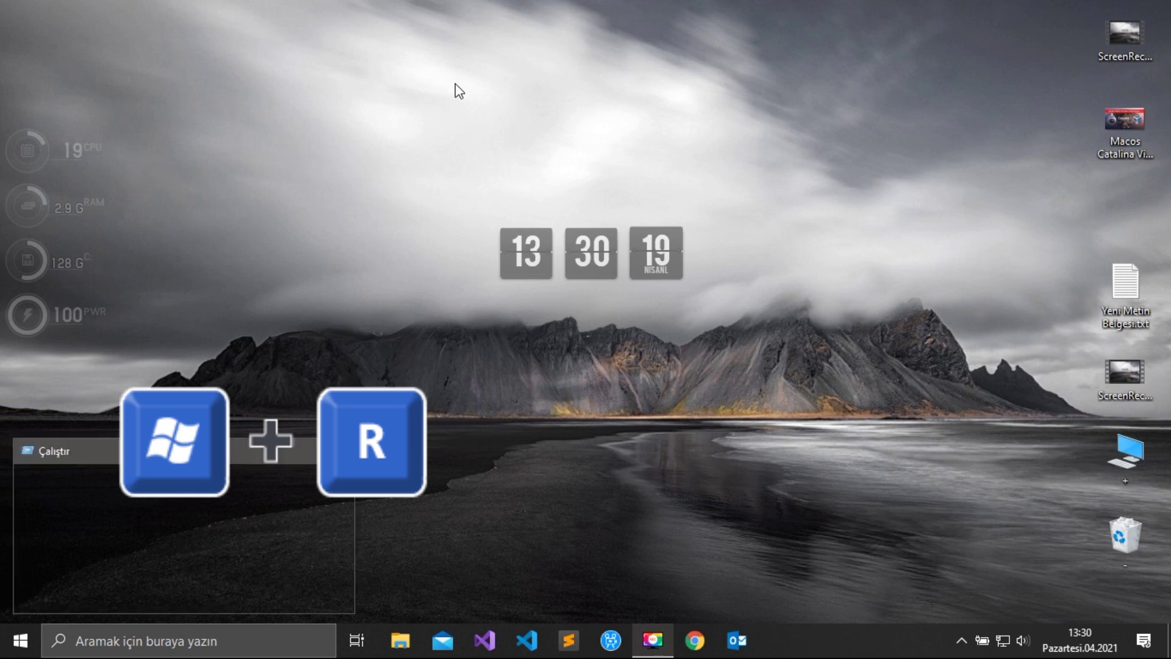
Open the Prefetch folder by running "prefetch", granting permanent access to it, and close it after looking through its files.
key("super+r")
type("p")
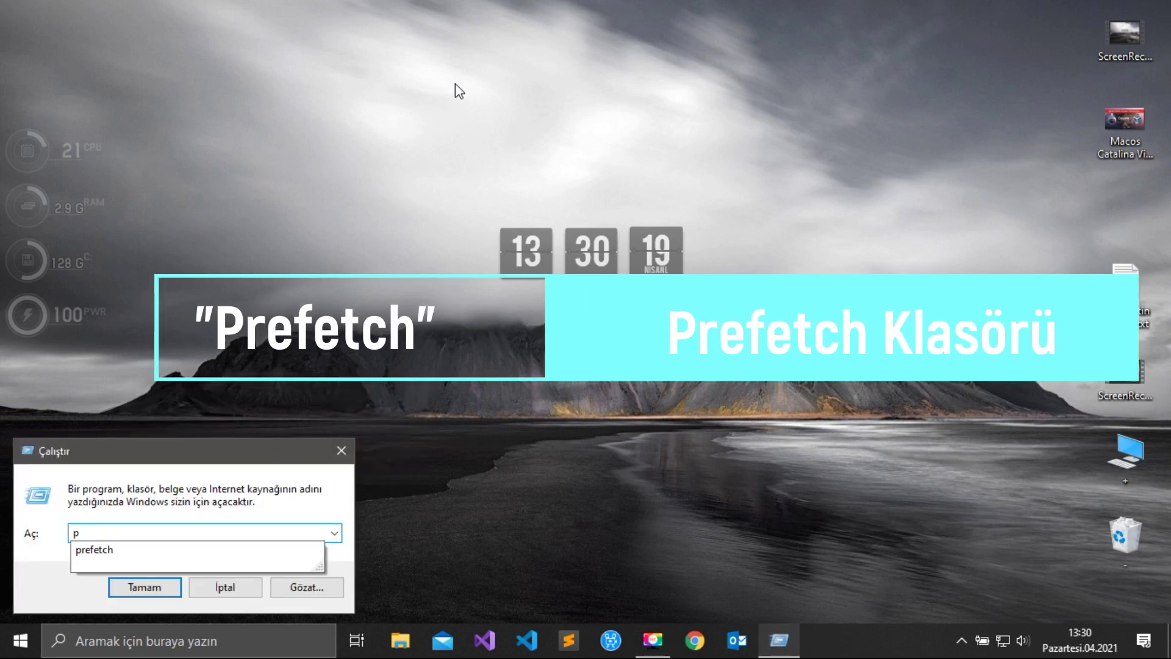
key("Down")
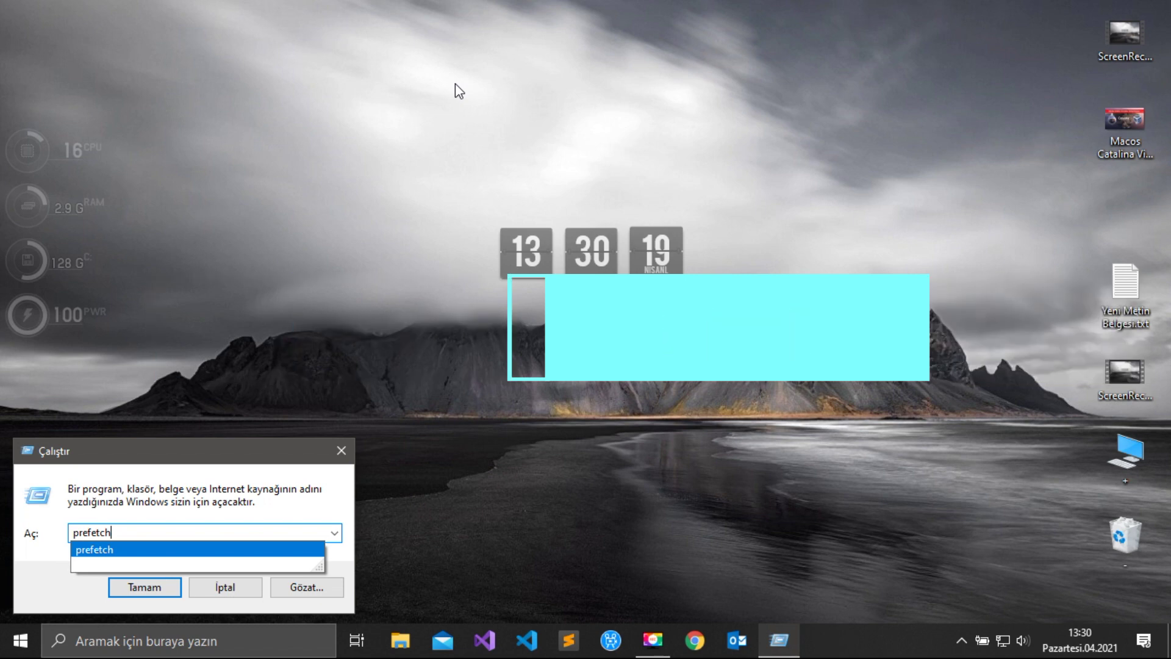
key("Return")
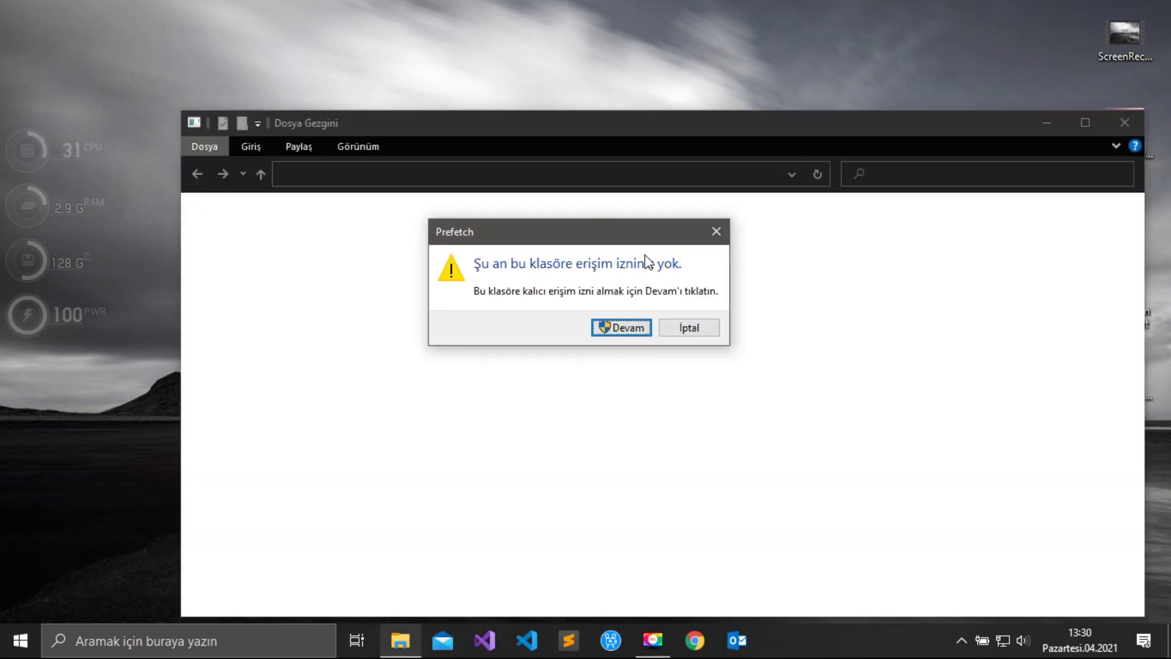
left_click(622, 328)
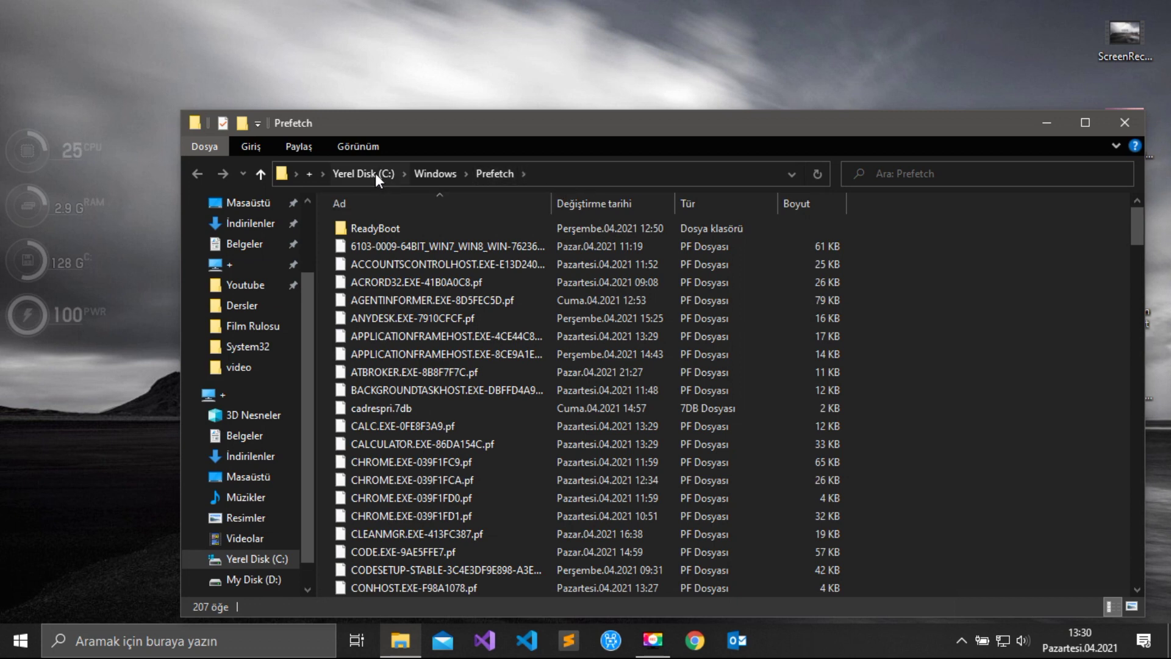
scroll(428, 297, "down", 4)
scroll(436, 339, "down", 11)
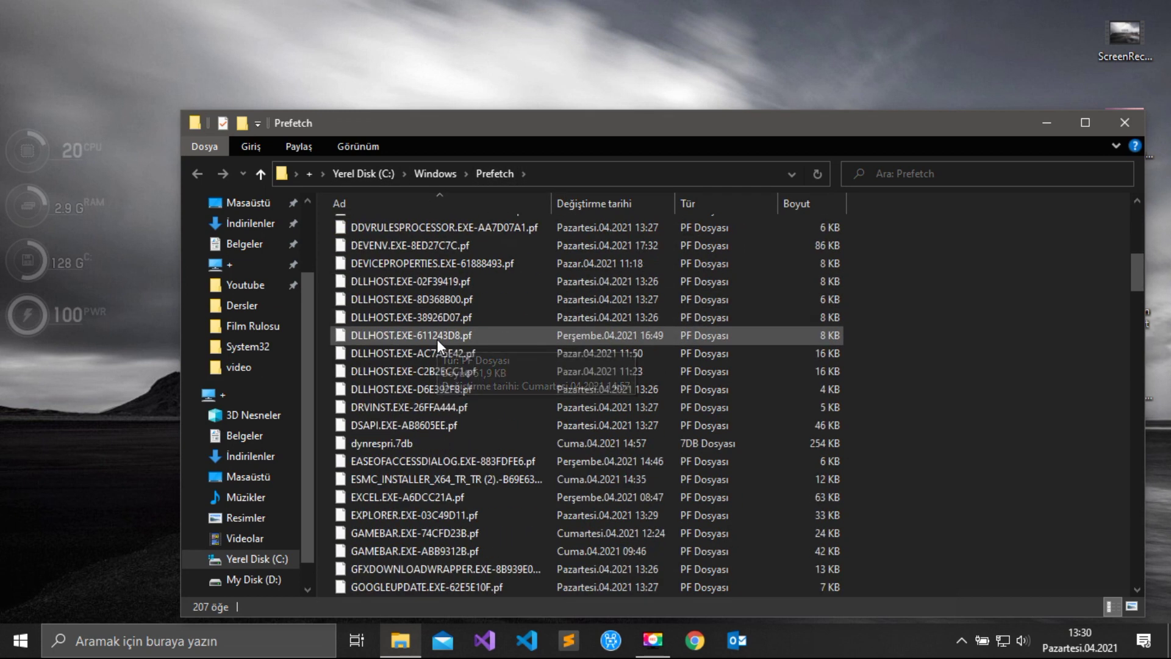
scroll(436, 344, "down", 20)
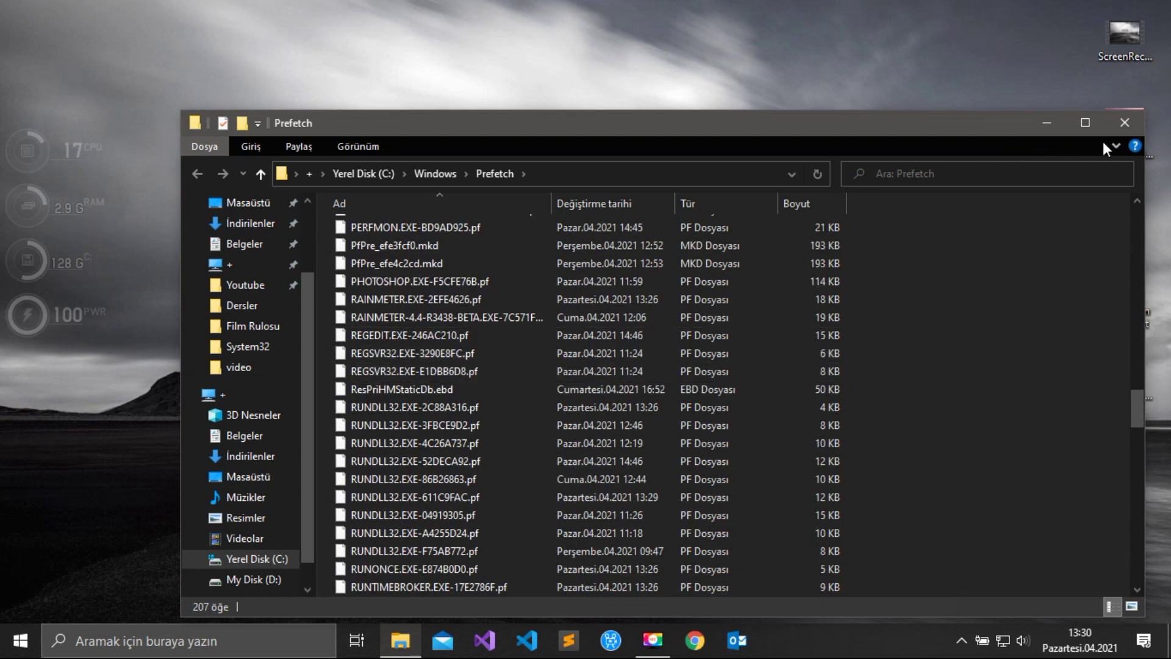
left_click(1126, 129)
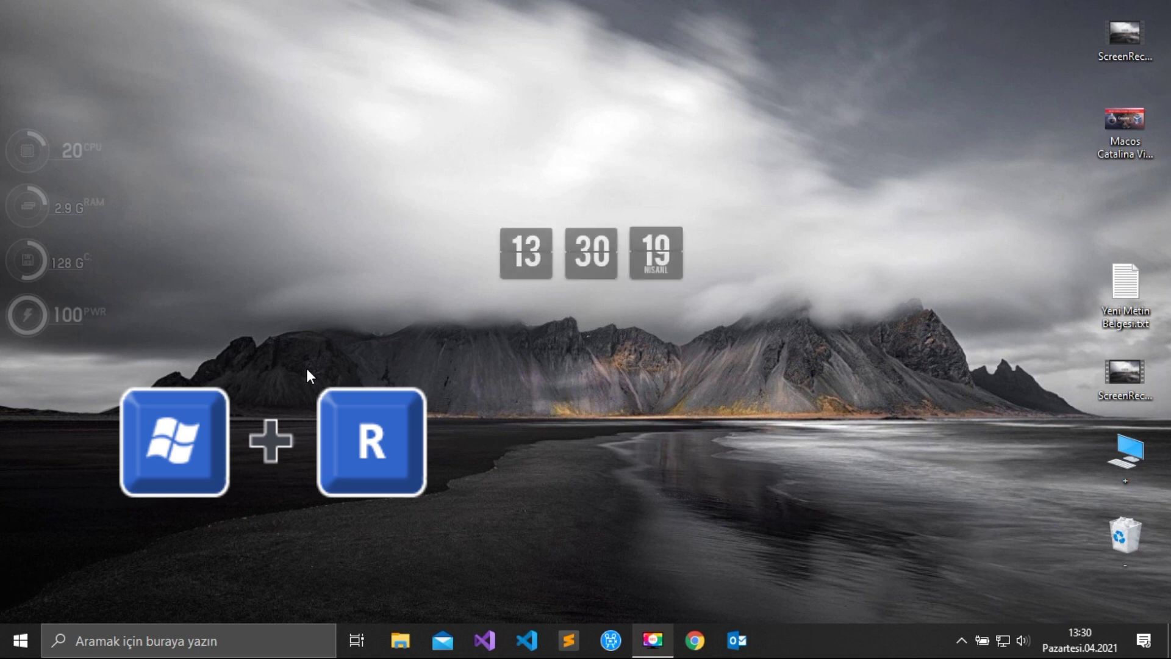
Open the temporary files folder by running "%temp%".
key("super+r")
key("BackSpace")
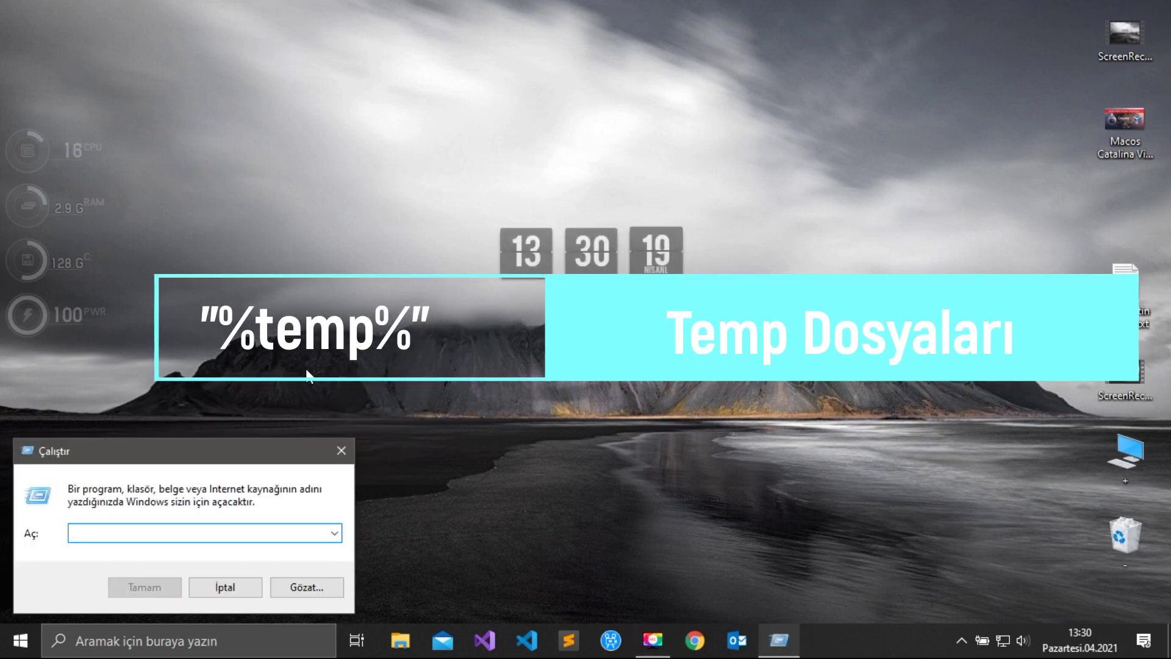
type("%")
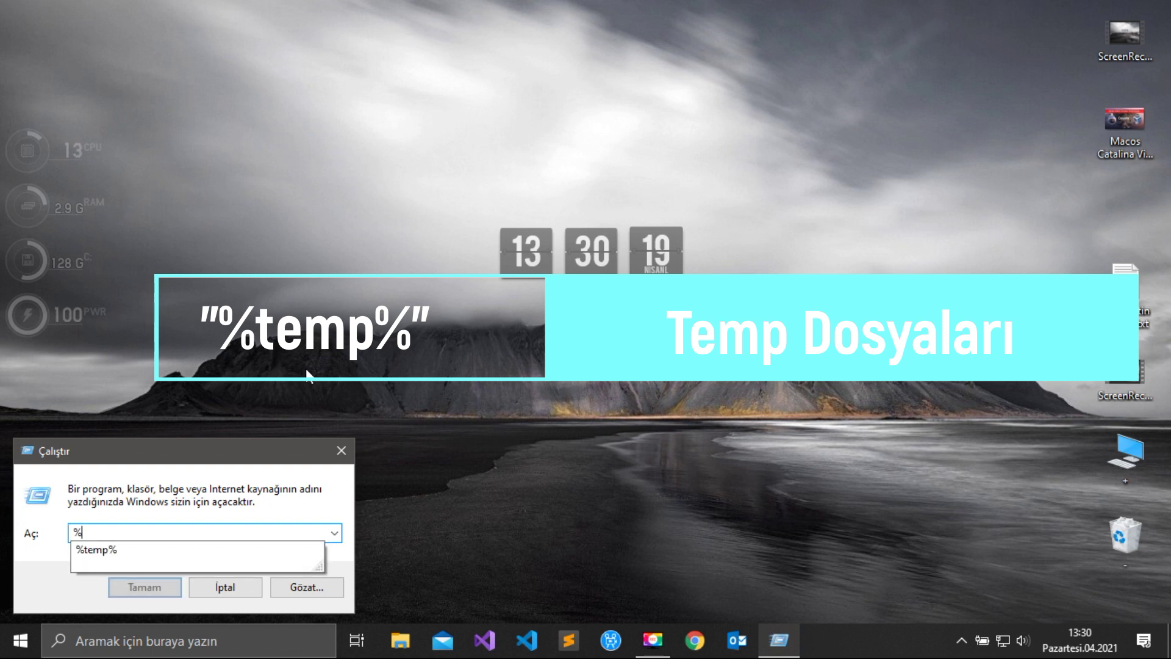
key("Down")
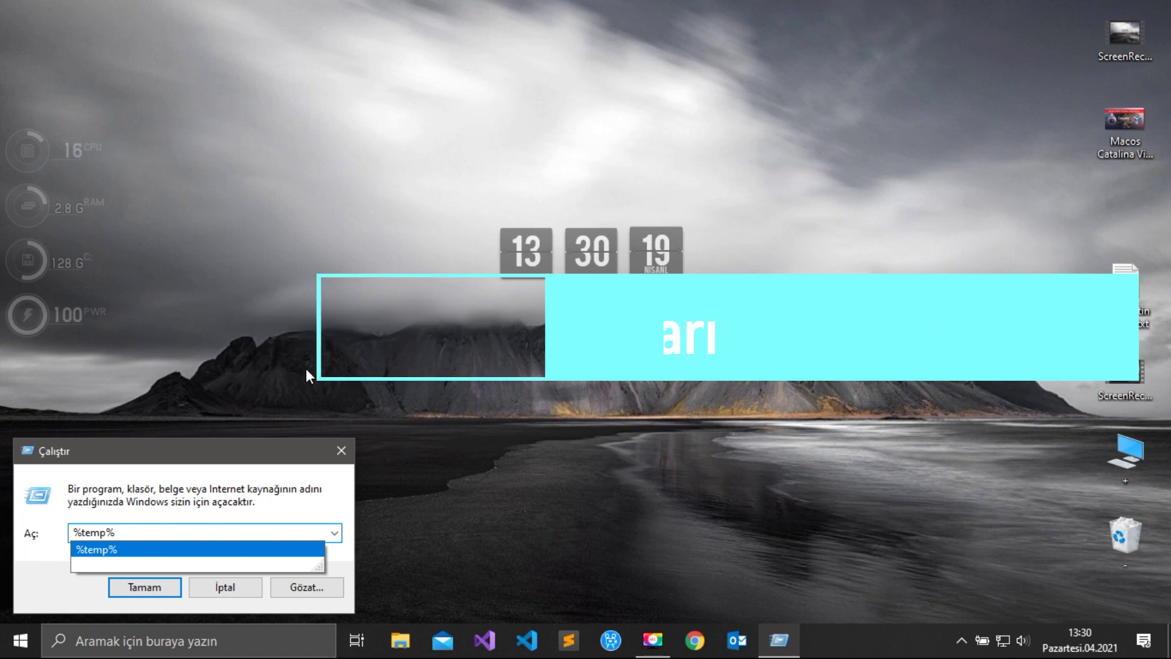
key("Return")
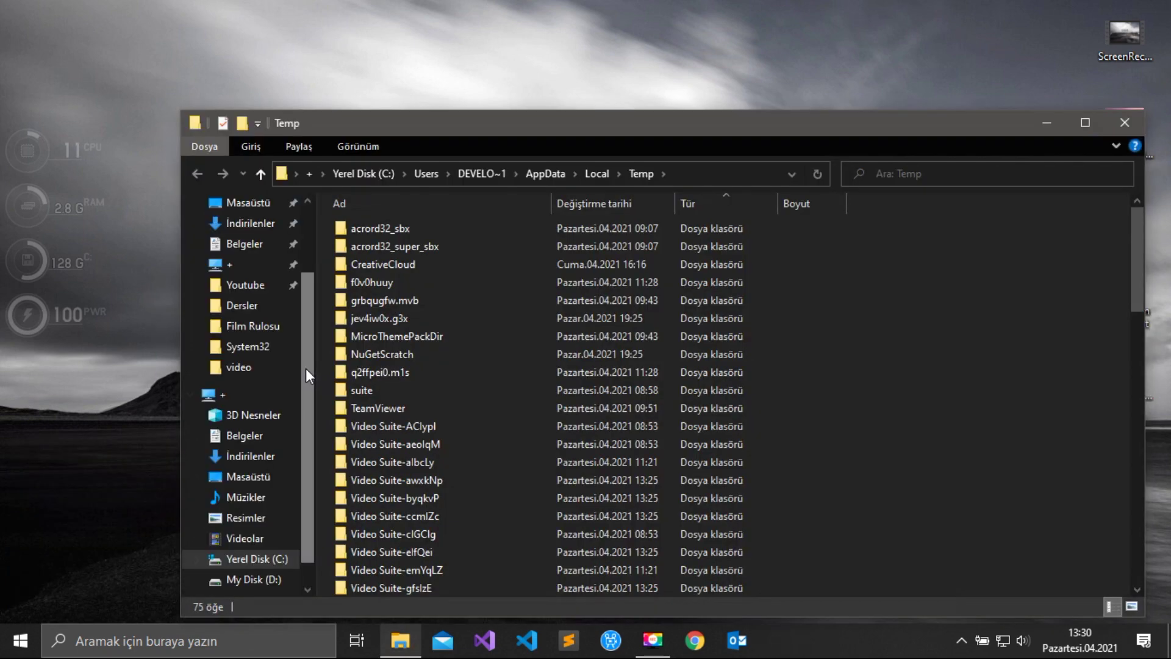
Delete all items in the Temp folder, skipping every file that is in use, and close the folder.
scroll(504, 427, "down", 18)
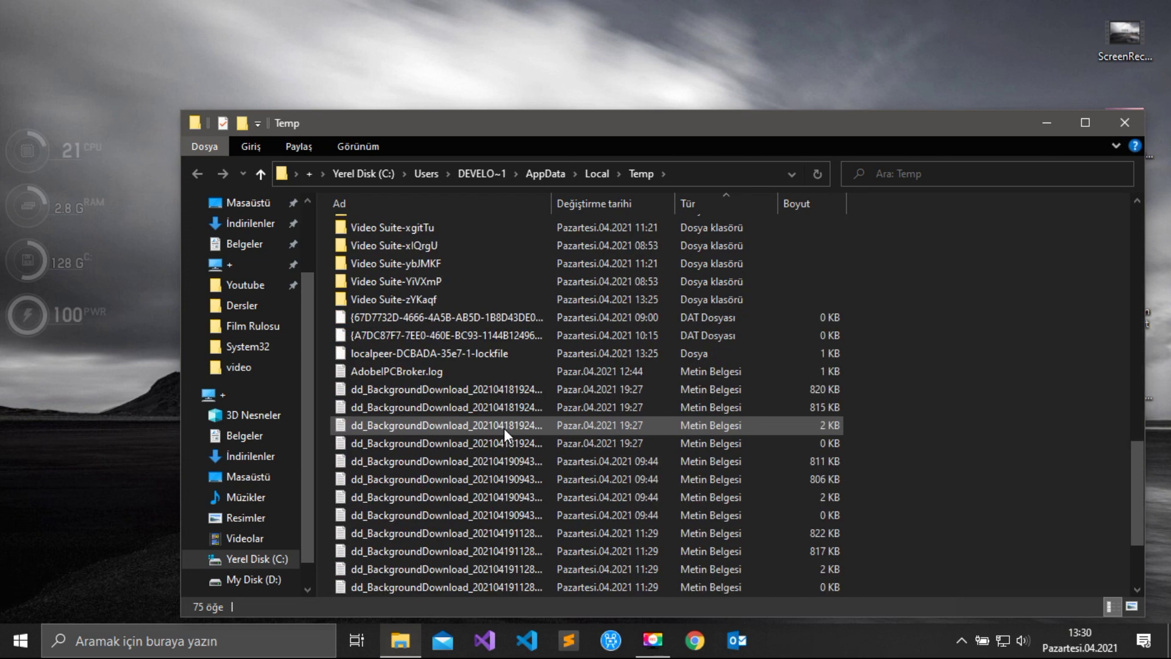
key("ctrl+a")
key("ctrl+shift+7")
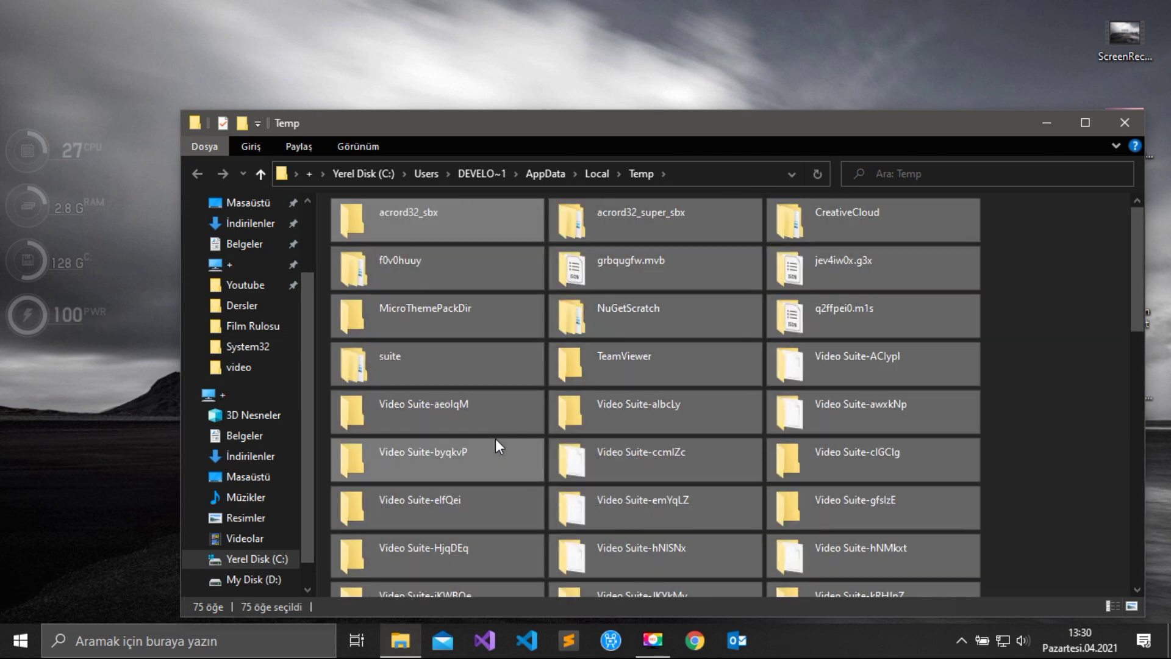
scroll(495, 438, "down", 10)
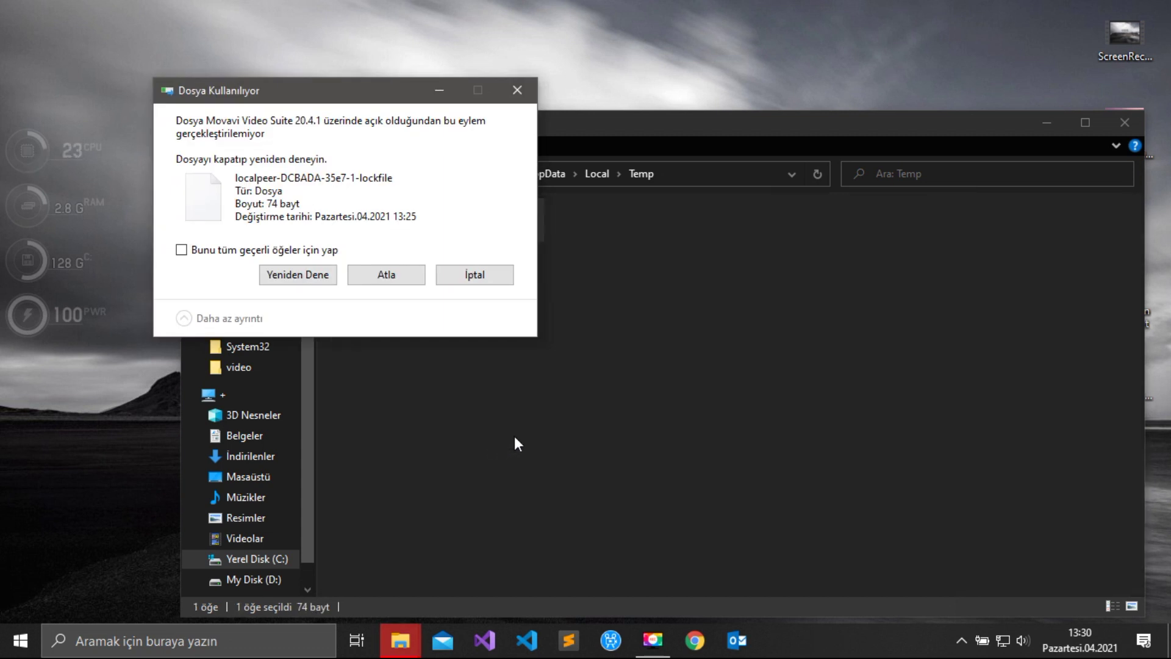
left_click(238, 251)
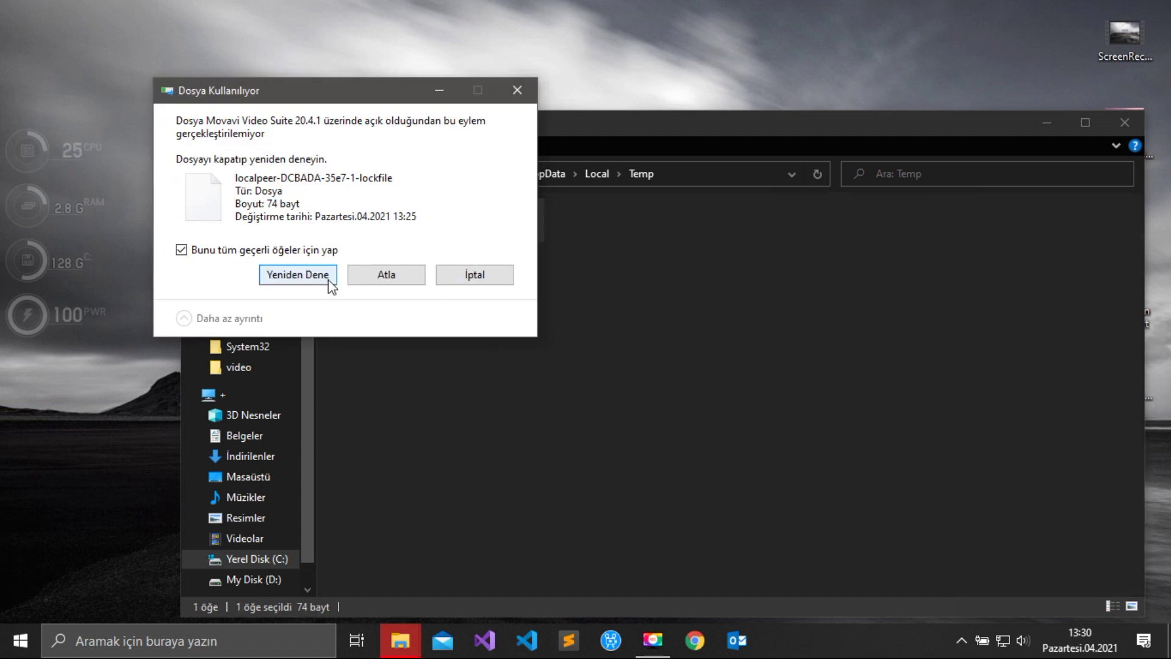
left_click(384, 277)
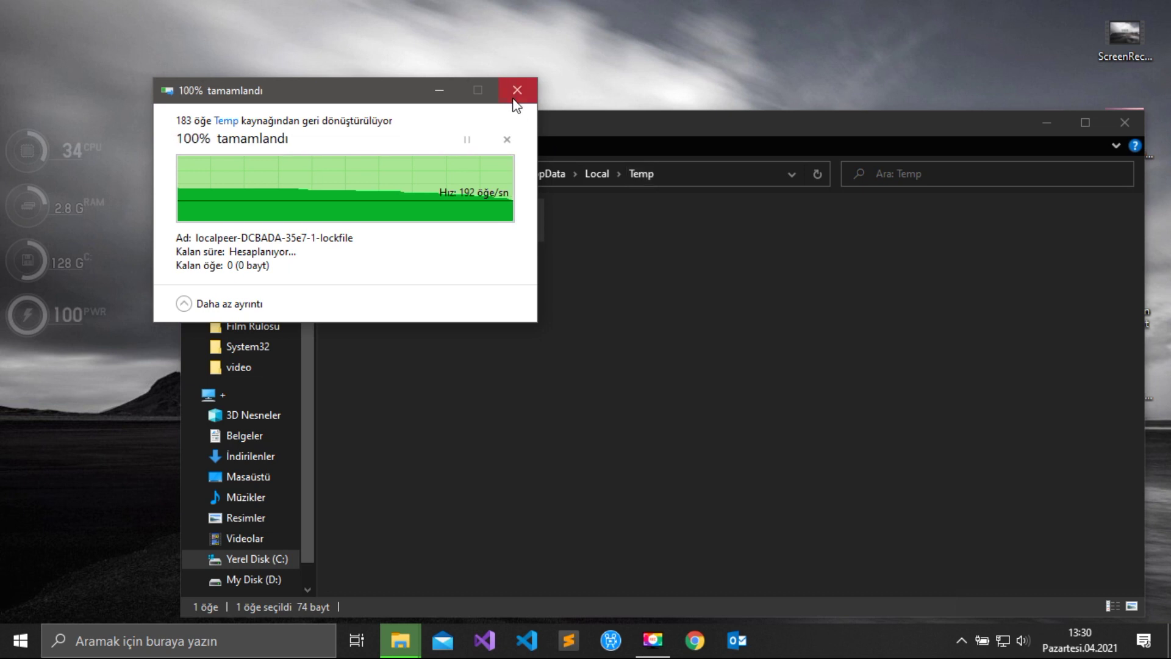
left_click(513, 100)
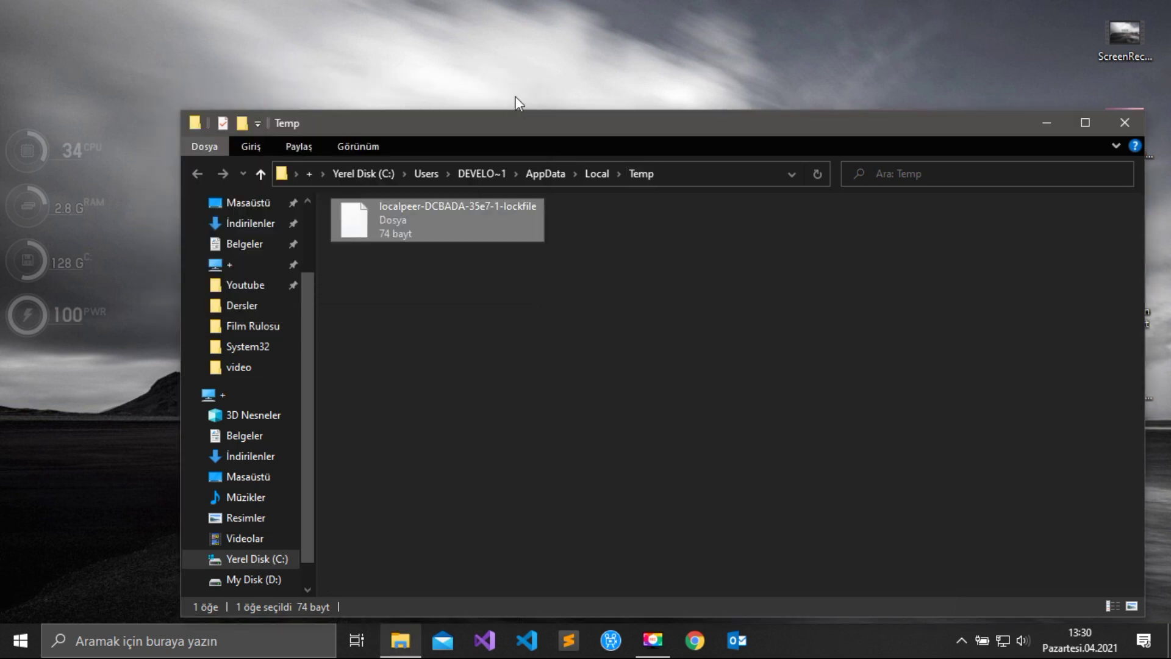
left_click(1131, 129)
Open Disk Cleanup by running "cleanmgr" and choose drive (C:) for cleaning.
key("super+r")
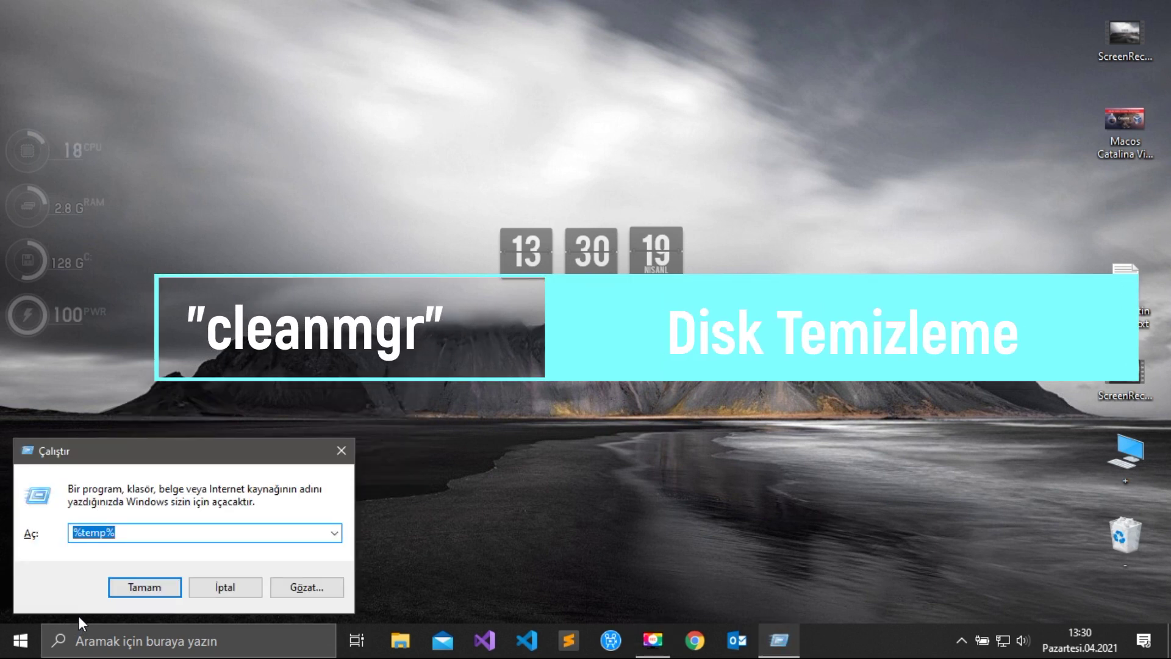
key("BackSpace")
key("Down")
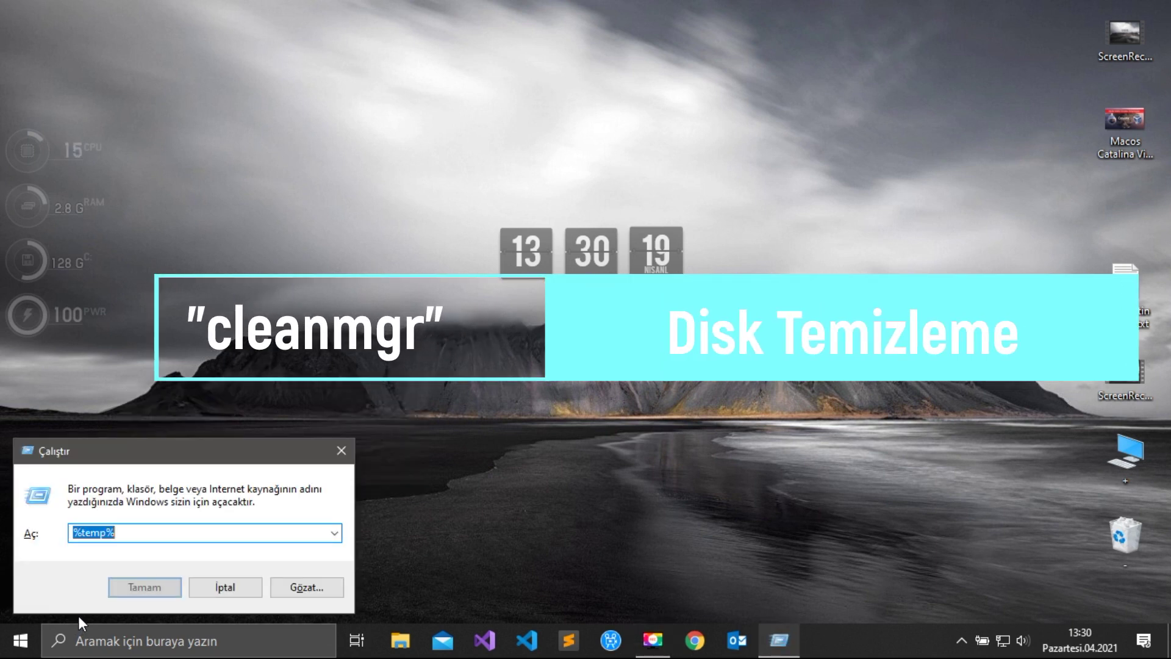
key("Down")
key("Down")
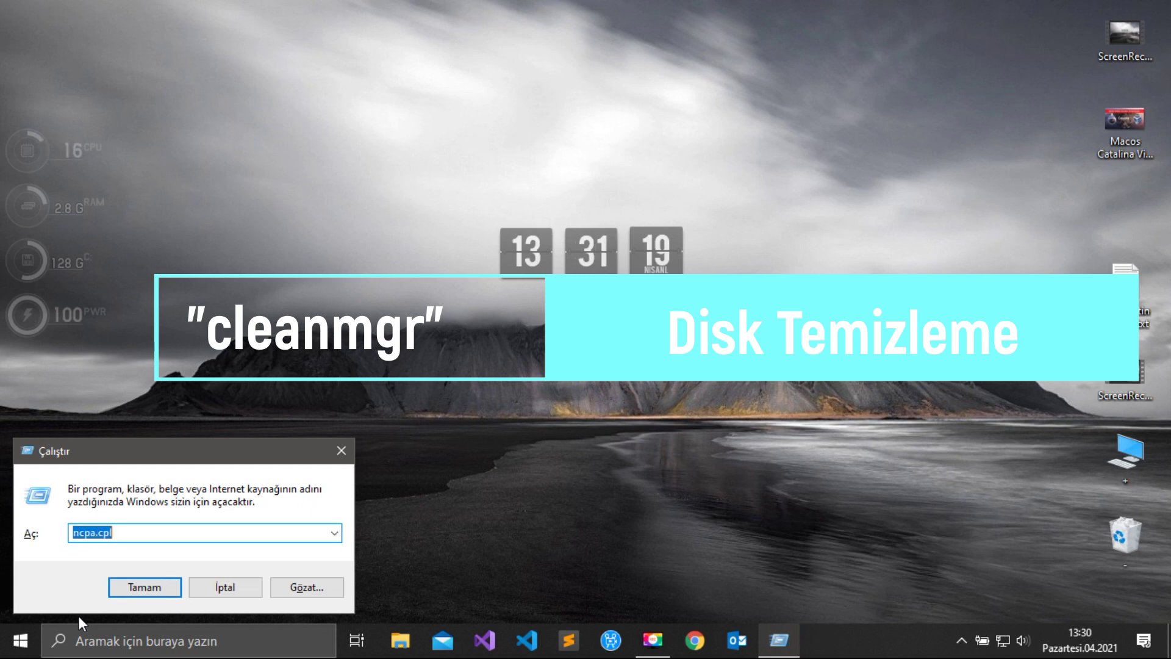
key("Down")
key("BackSpace")
key("Down")
key("BackSpace")
key("Down")
key("End")
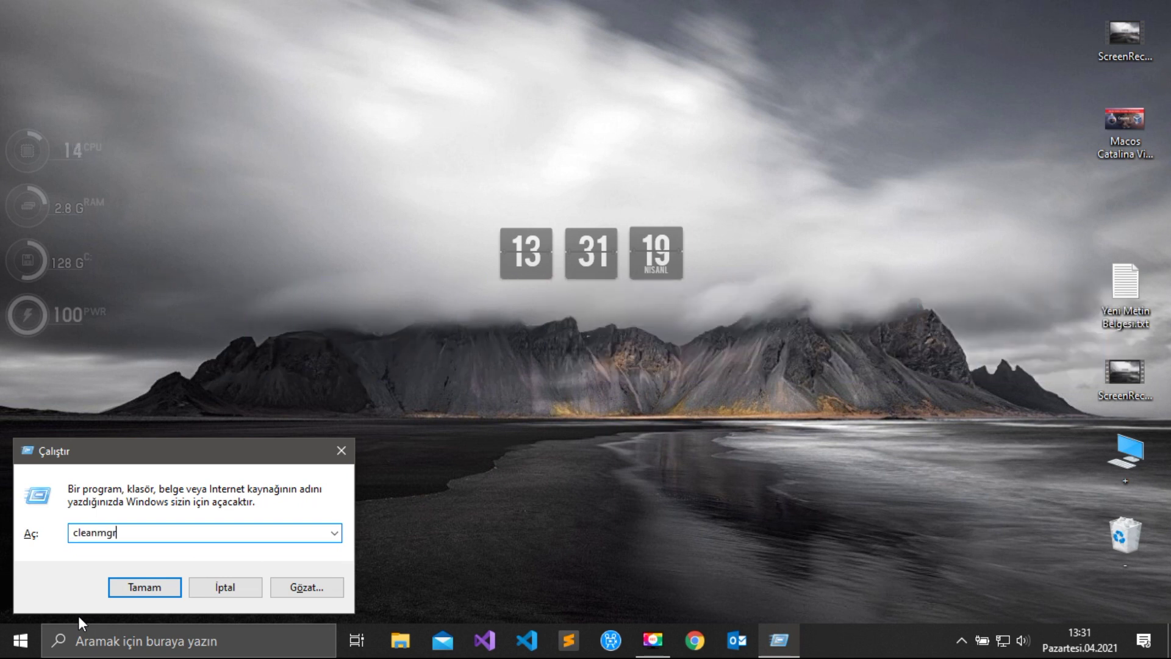
key("Return")
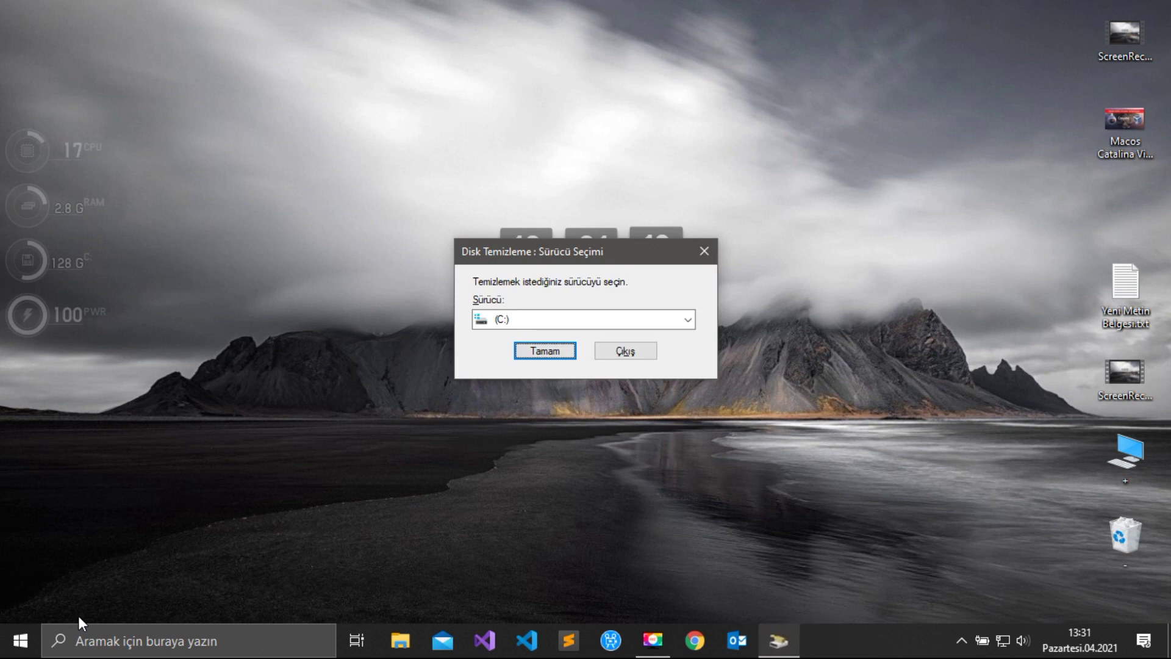
left_click(543, 321)
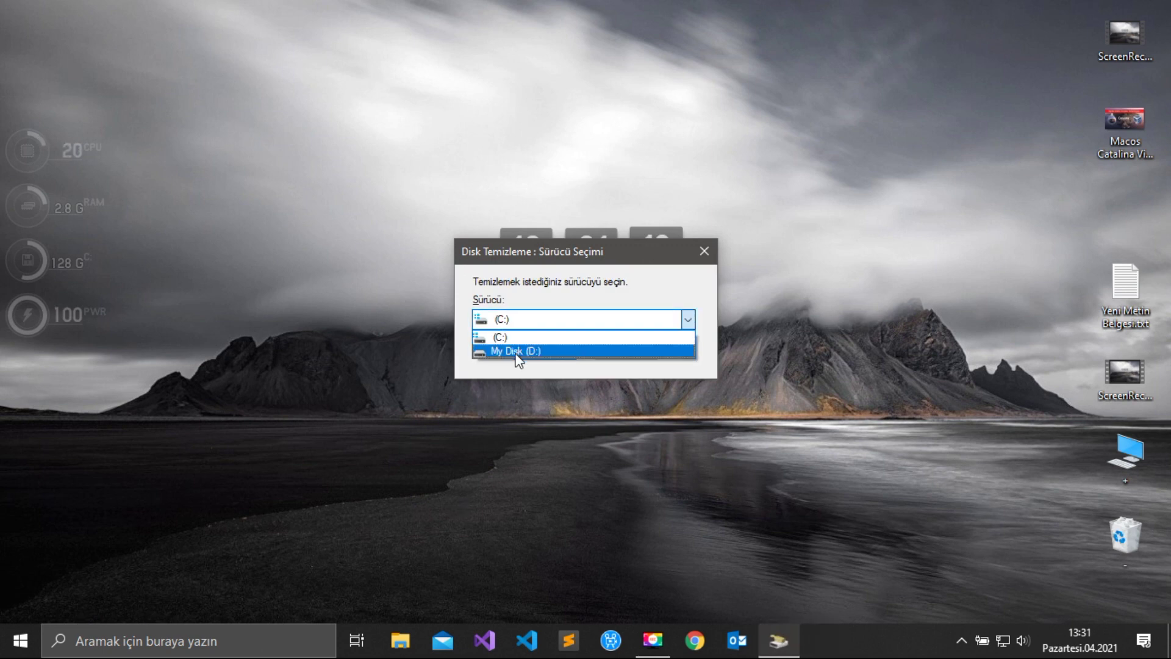
left_click(525, 343)
left_click(529, 350)
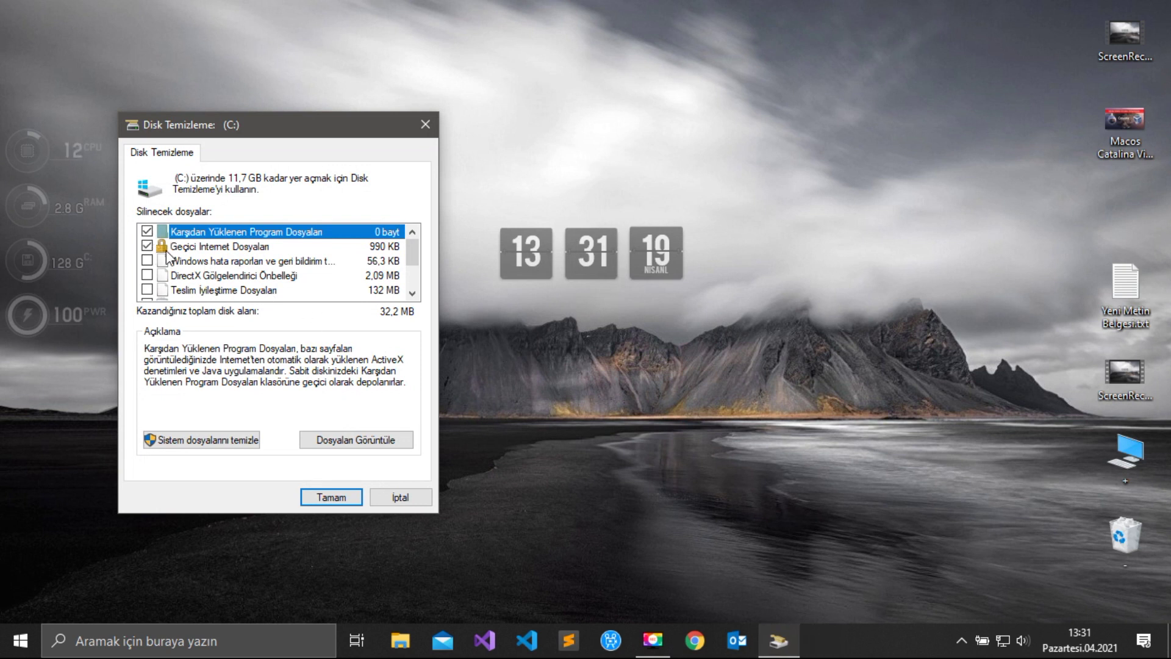
Mark the Recycle Bin and the Windows error reports for deletion, and close Disk Cleanup without cleaning.
scroll(146, 272, "down", 1)
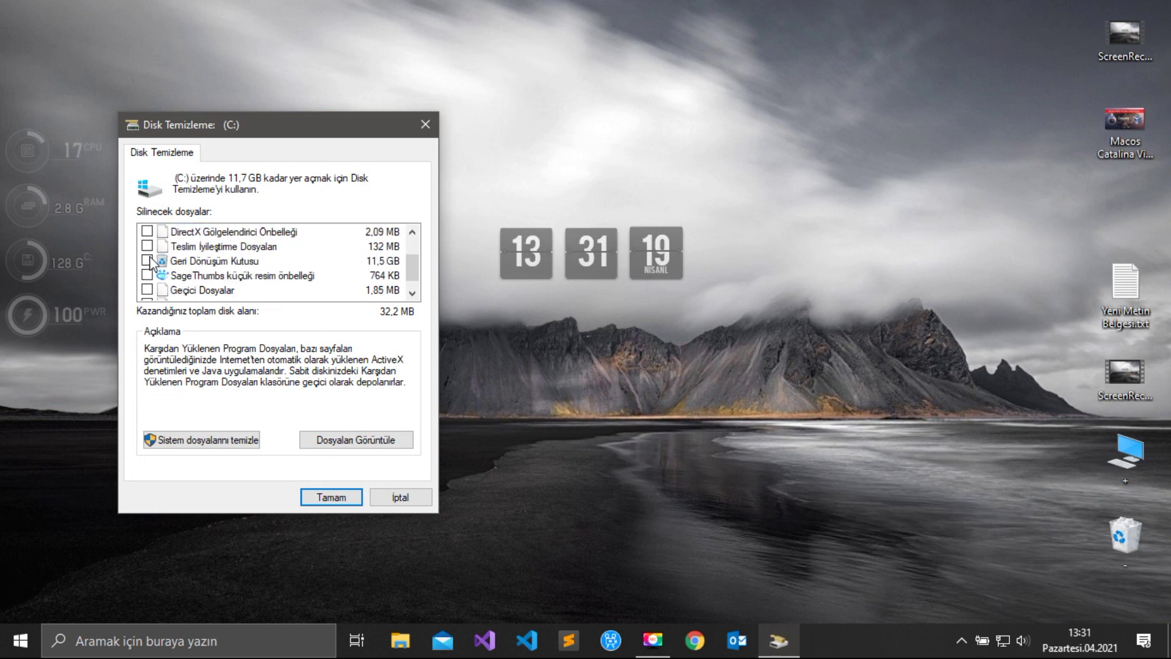
left_click(146, 261)
scroll(149, 271, "up", 1)
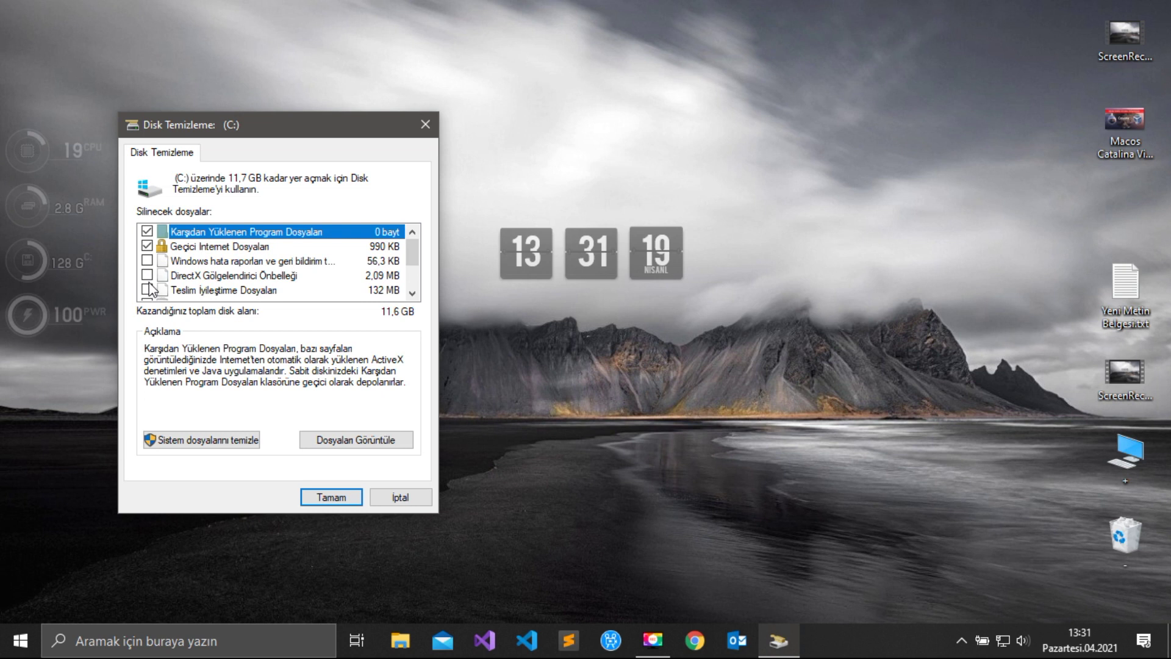
left_click(149, 263)
left_click(426, 125)
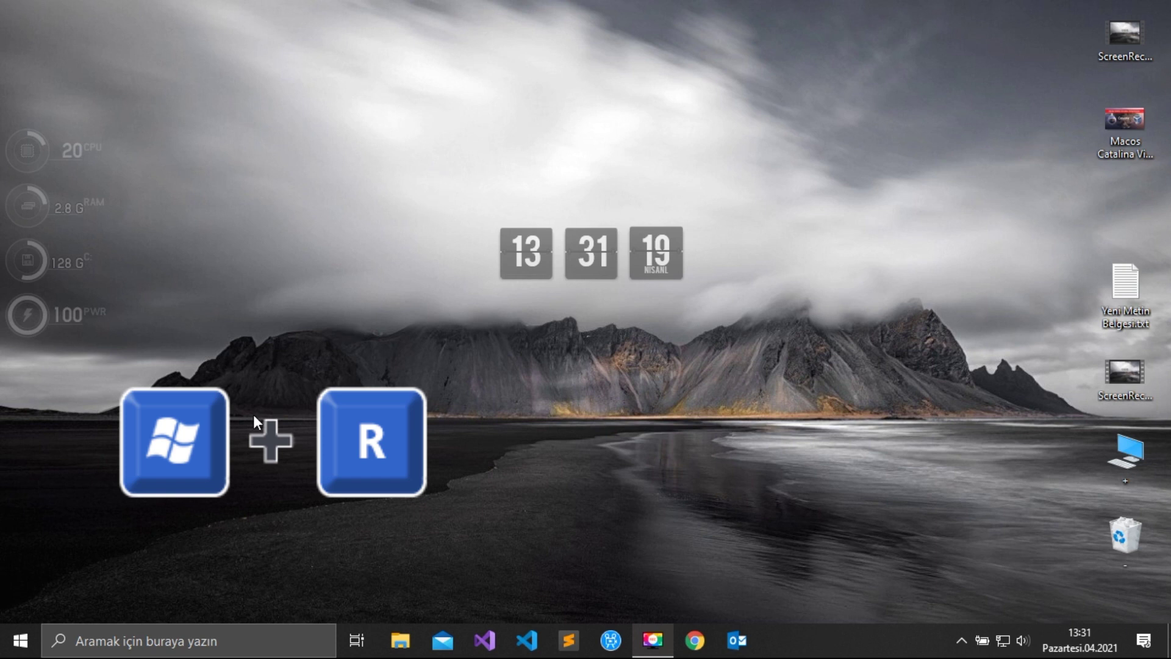
Open Task Manager by running "taskmgr" and move its window closer to the middle of the desktop.
key("super+r")
type("ta")
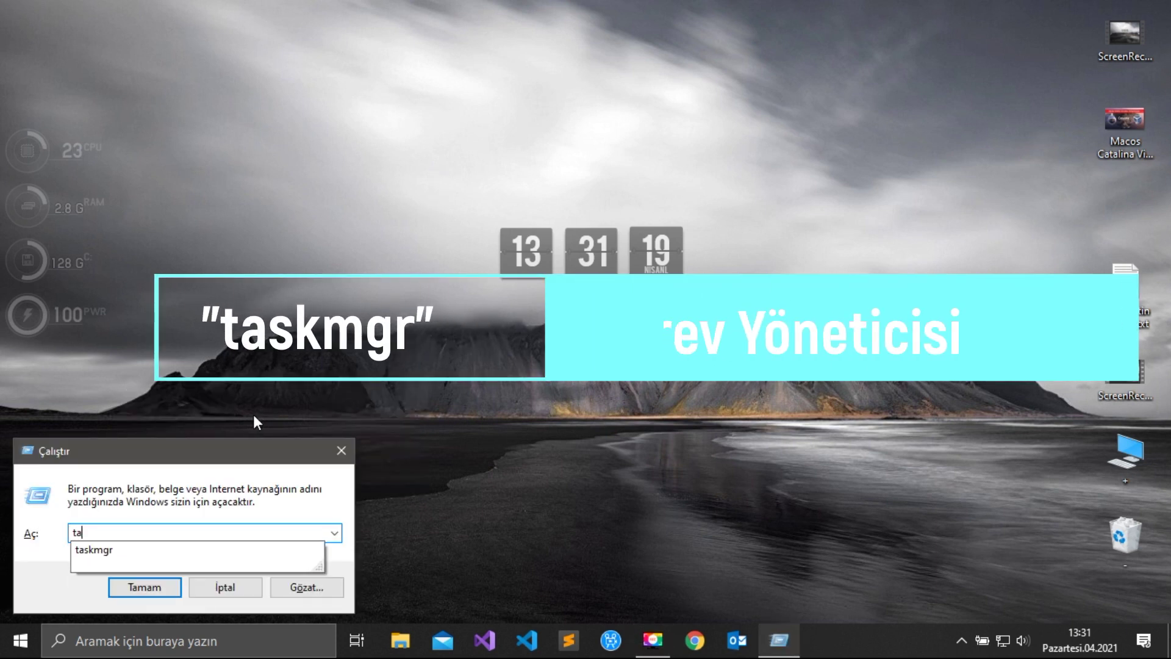
type("skmgr")
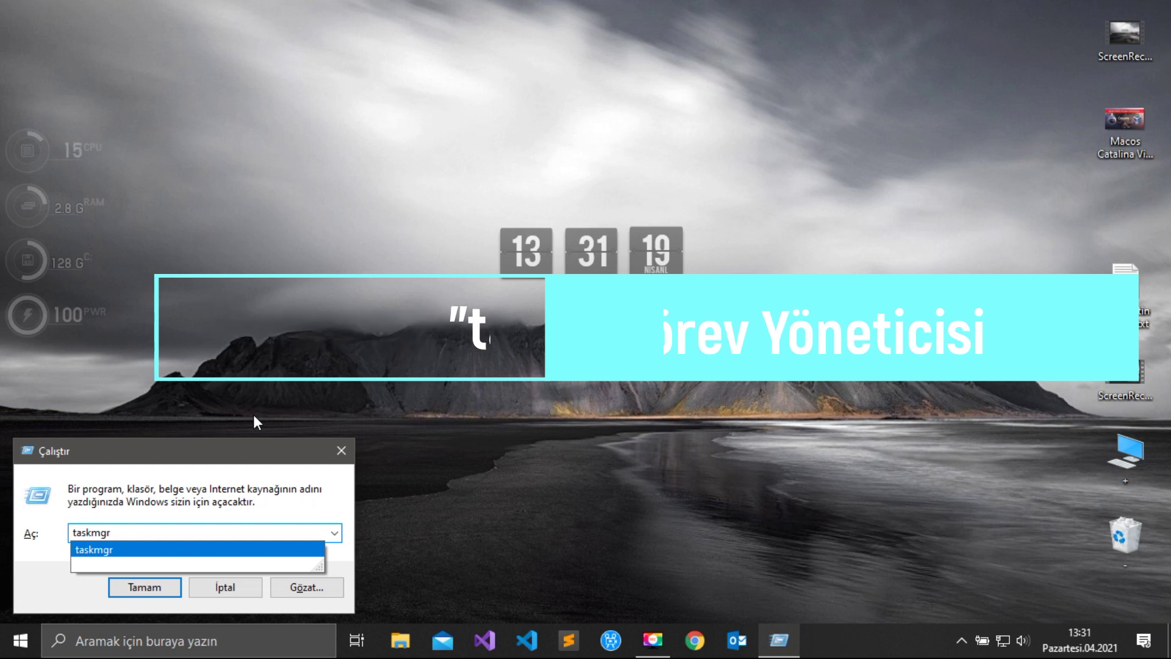
key("Return")
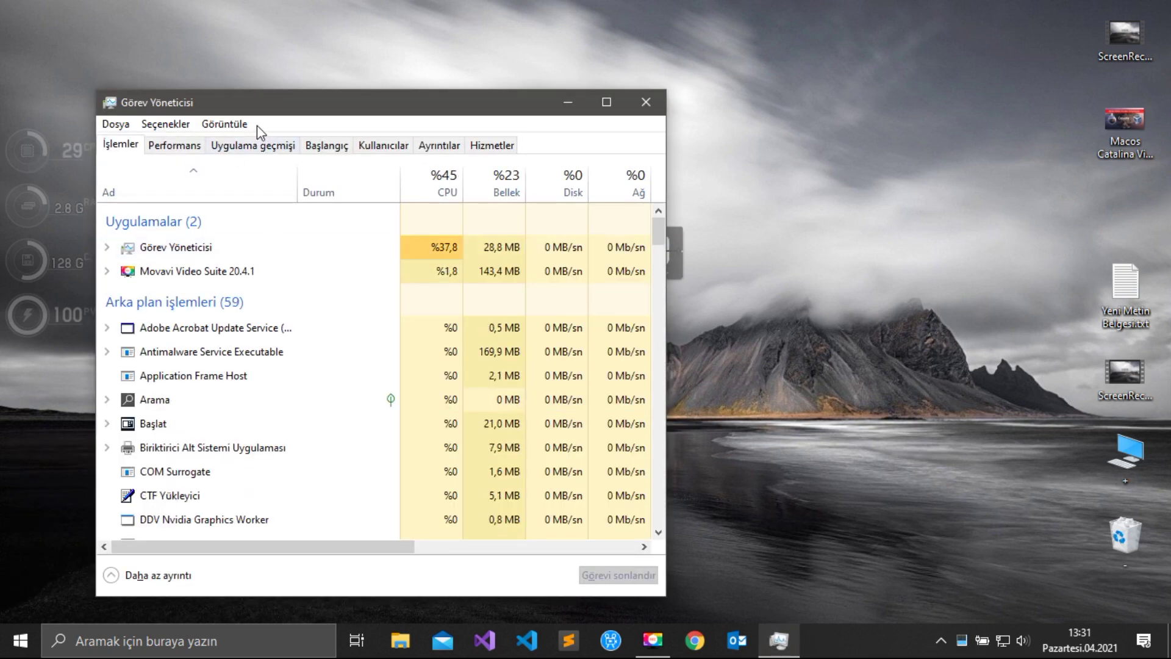
left_click_drag(295, 110, 462, 102)
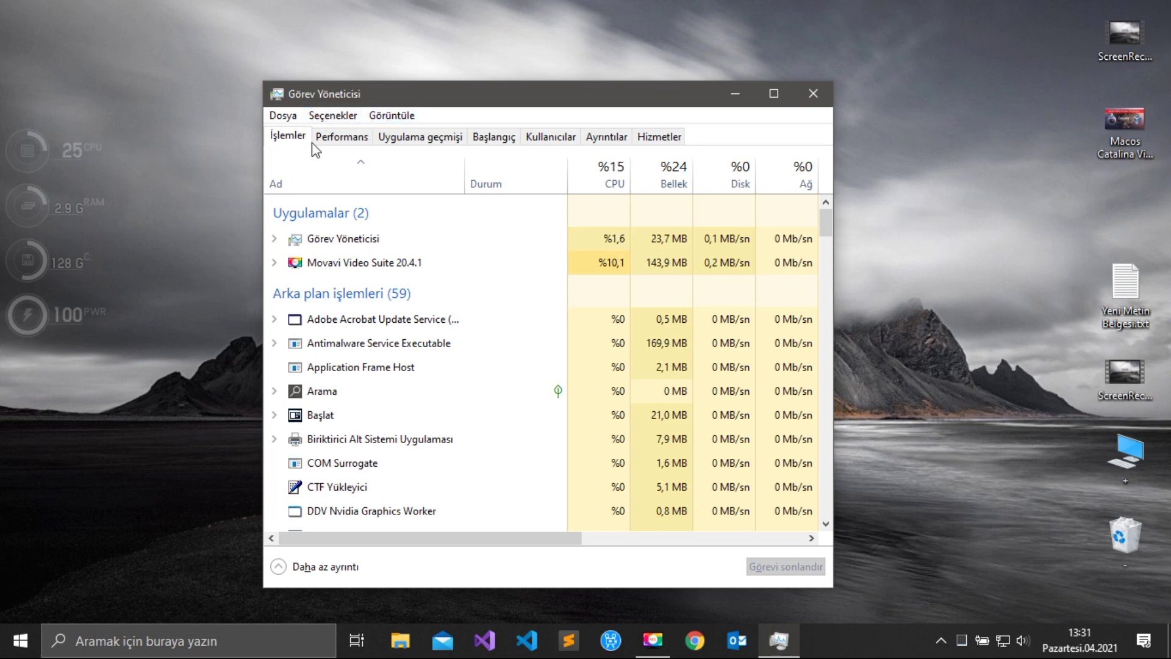
Look through the running applications and background processes in Task Manager, and close it.
scroll(297, 321, "down", 1)
scroll(330, 366, "down", 4)
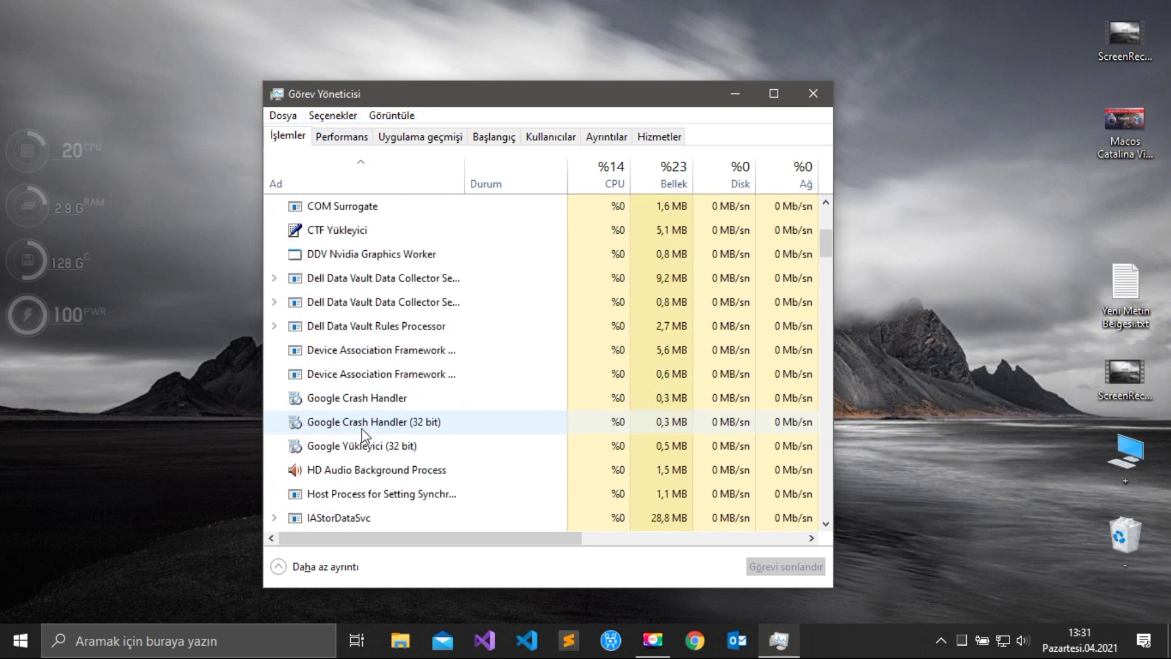
scroll(364, 435, "up", 3)
scroll(369, 436, "up", 2)
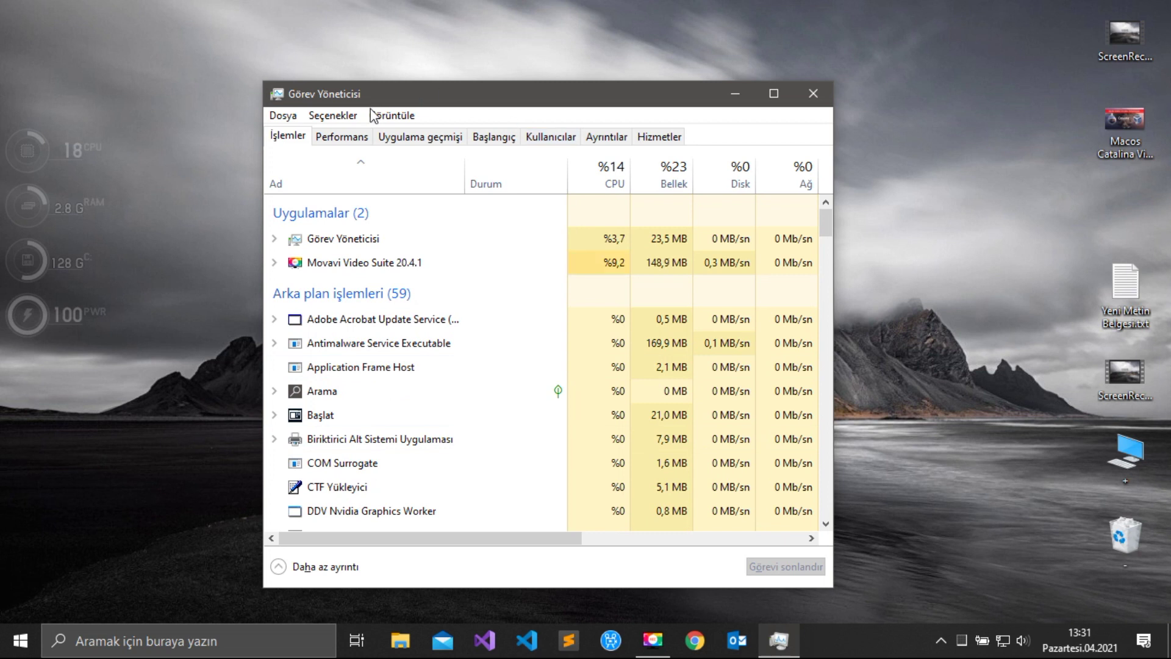
left_click(818, 93)
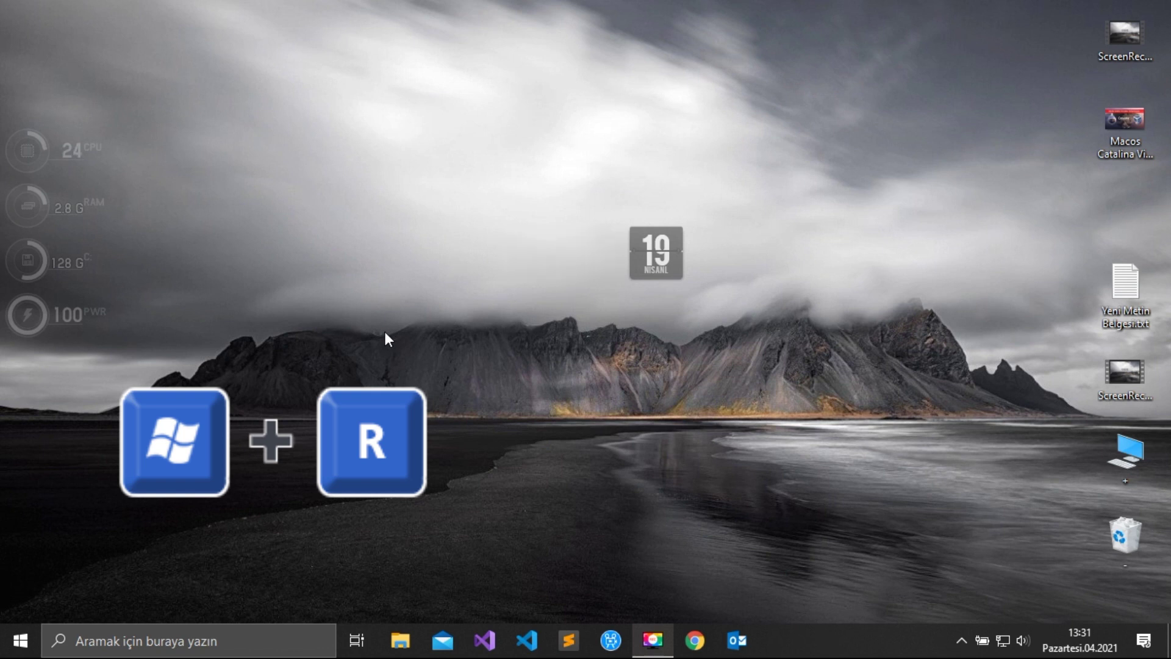
Open the On-Screen Keyboard by running "osk" and close it.
key("super+r")
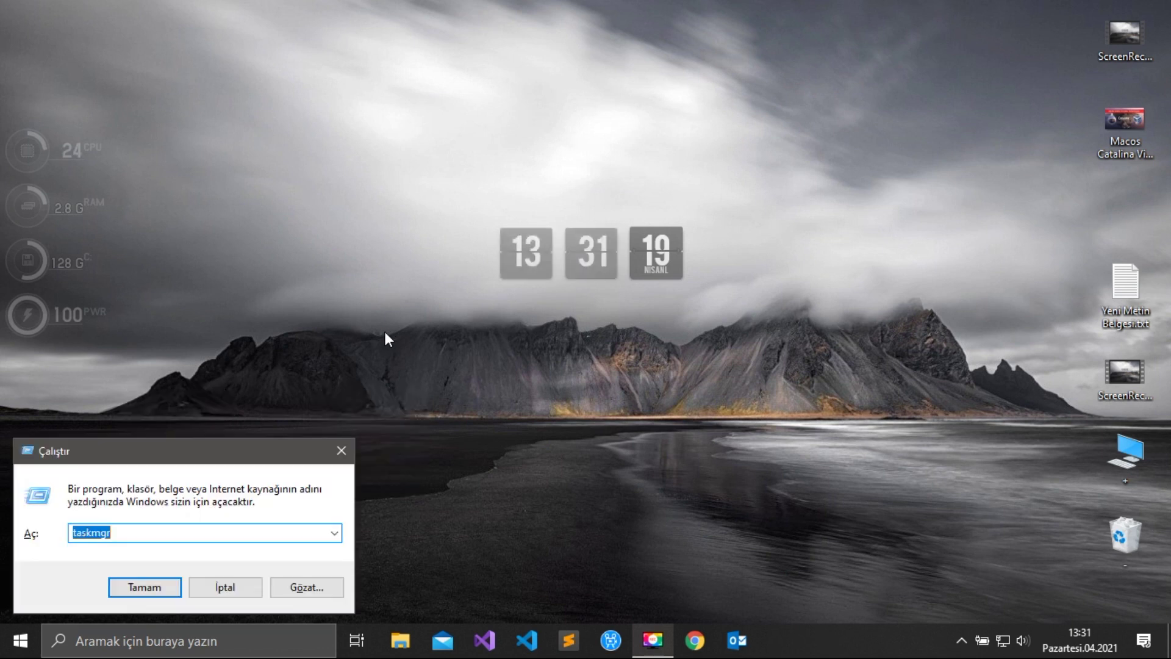
type("osk")
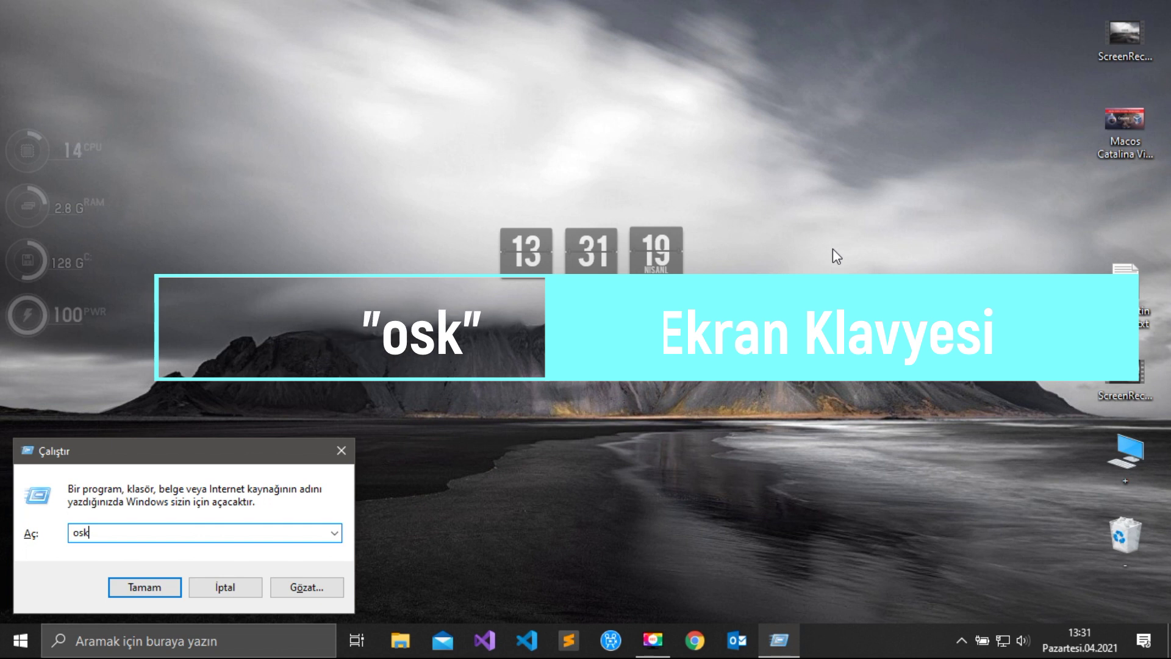
key("Return")
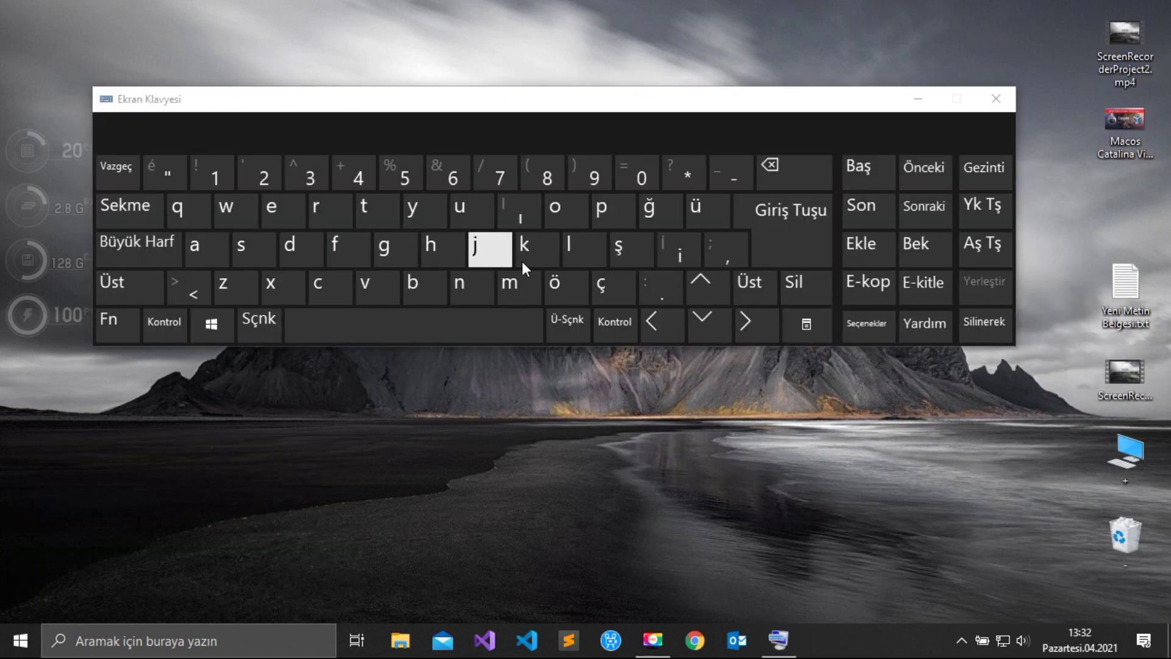
left_click(1001, 97)
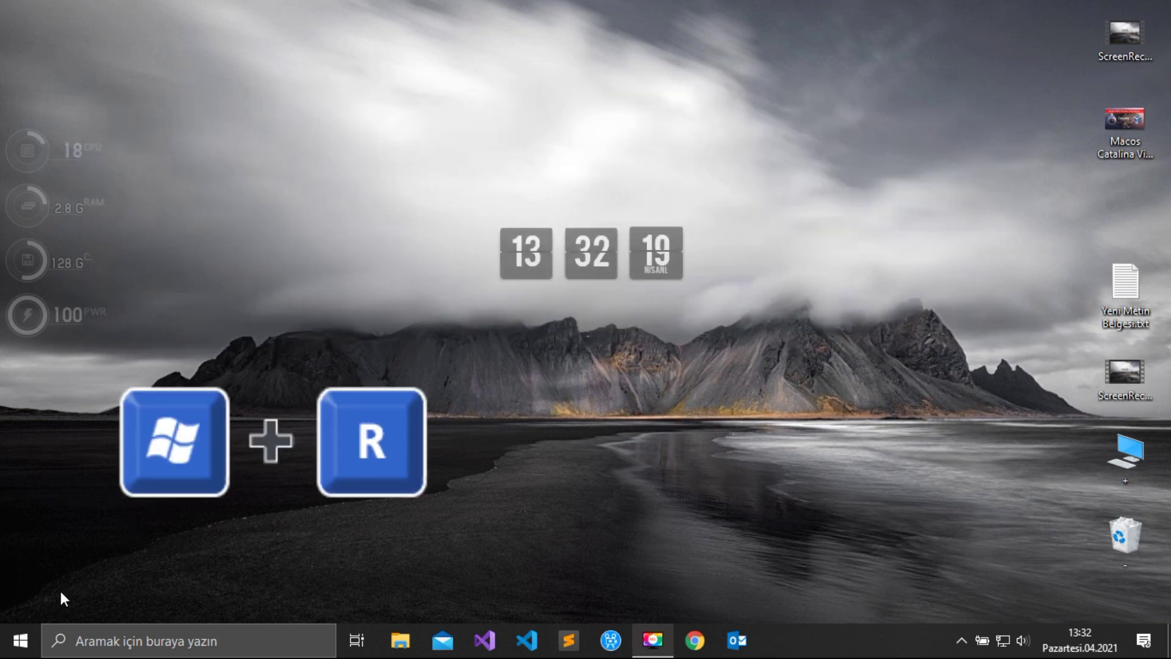
Open Local Users and Groups by running "lusrmgr.msc" and show the contents of its Users folder.
key("super+r")
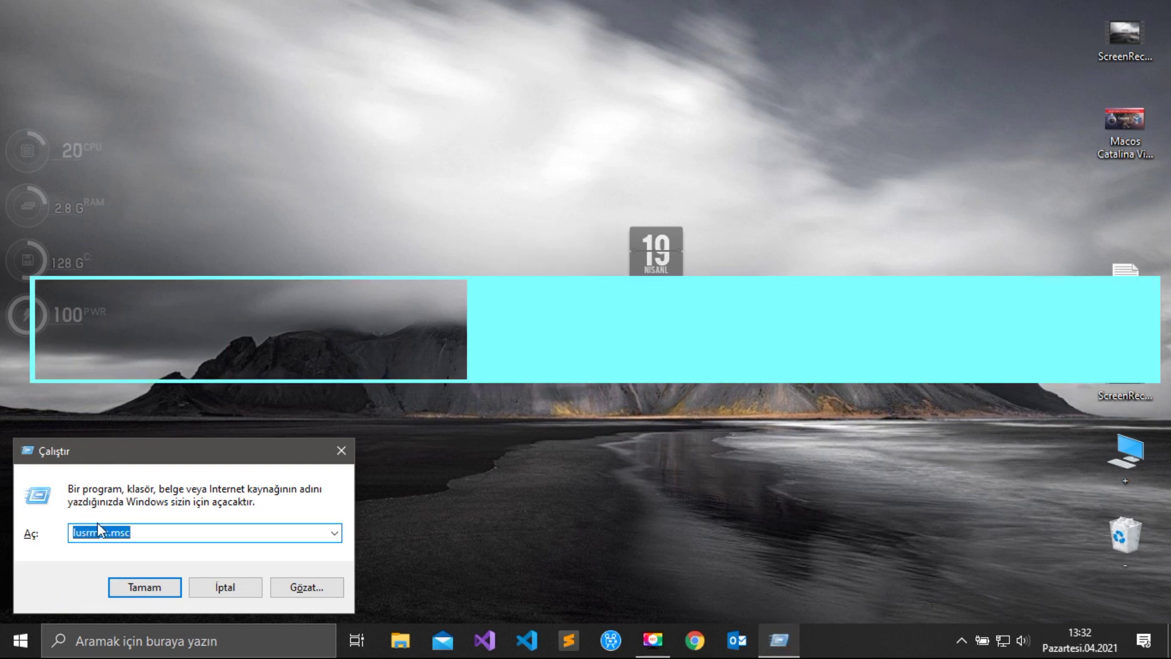
left_click(198, 532)
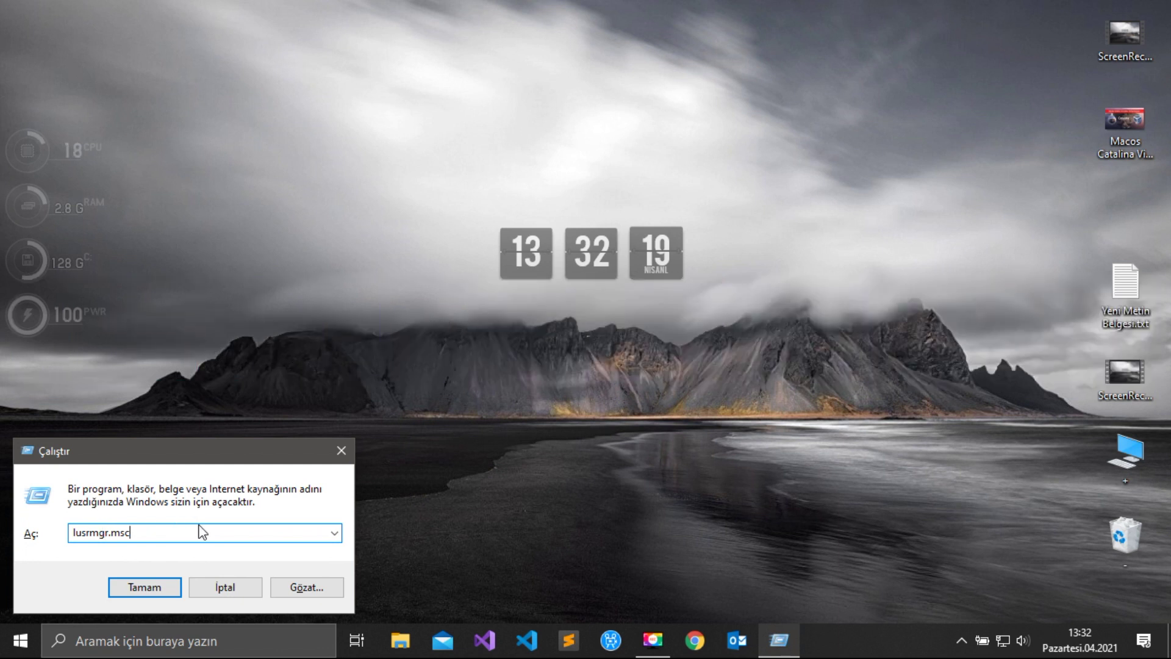
key("Return")
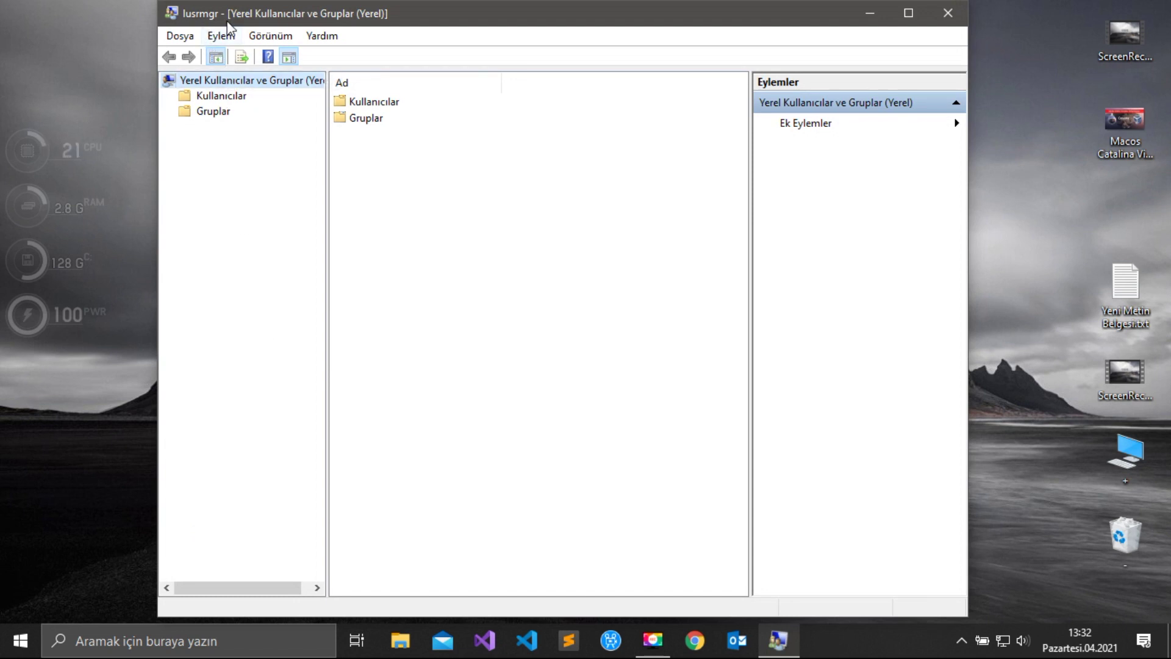
double_click(391, 106)
View the Administrator account's membership and profile properties, and close both windows without changes.
double_click(390, 101)
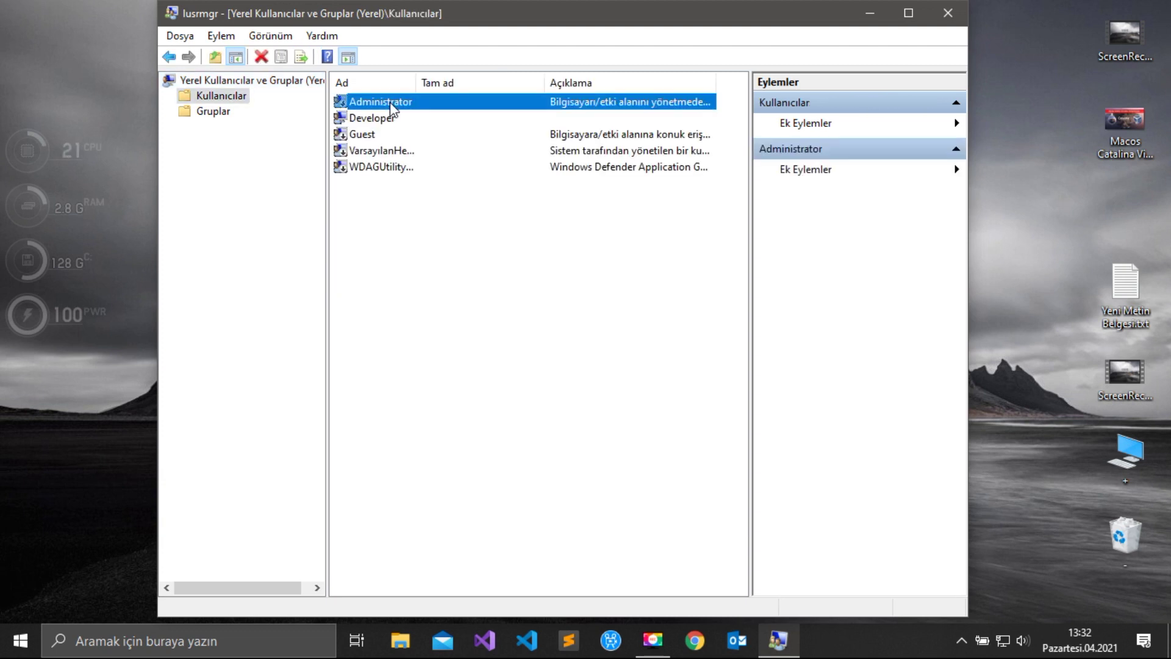
left_click(457, 159)
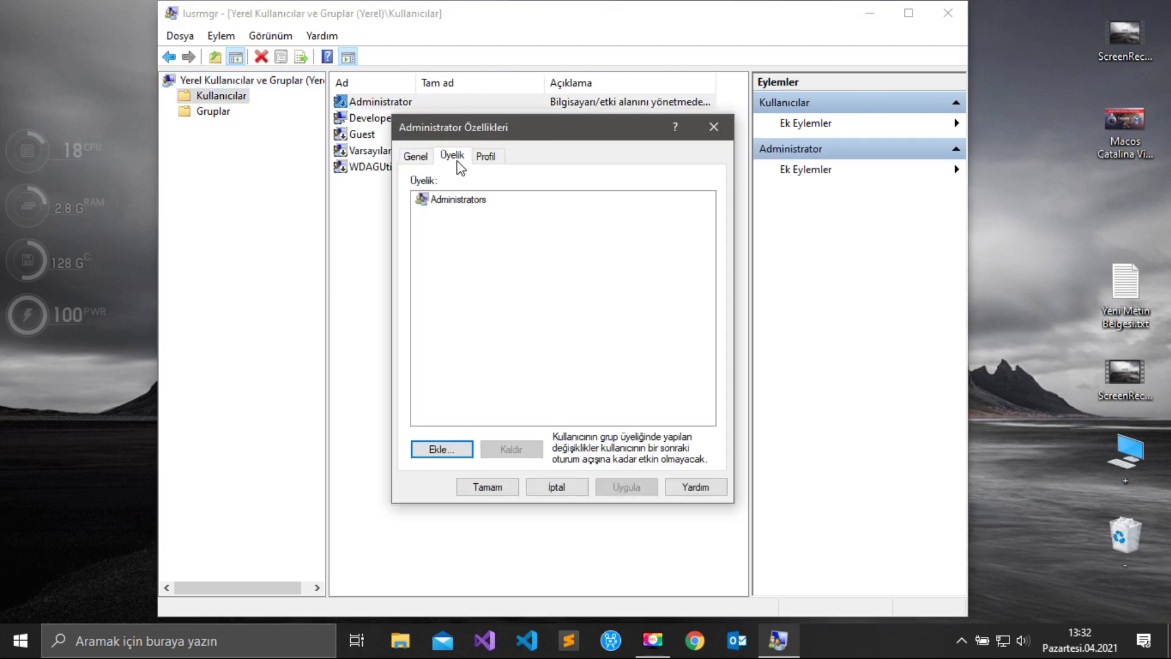
left_click(486, 156)
left_click(714, 127)
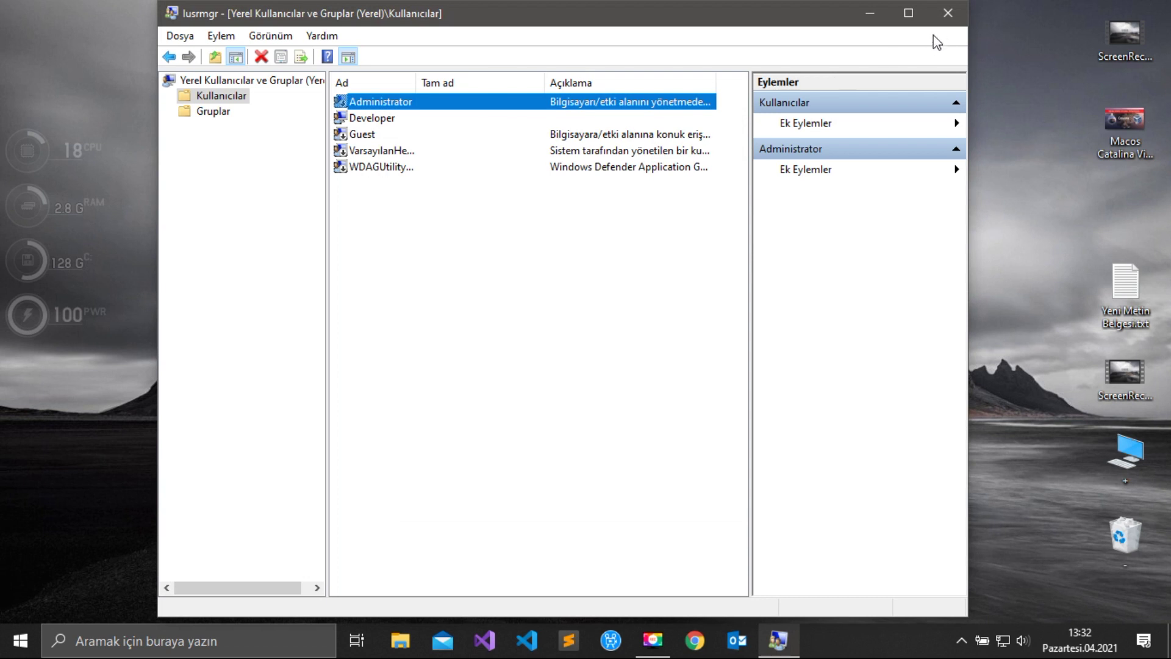
left_click(958, 23)
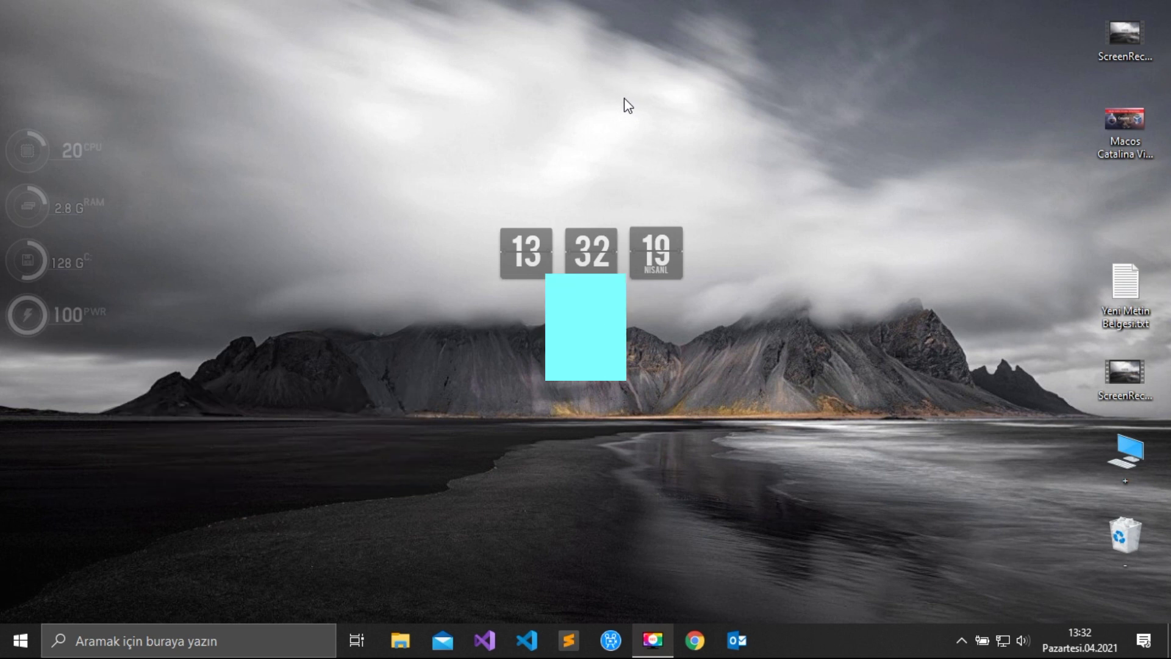
Open Control Panel by running "control", view its category page, and close it.
key("super+r")
type("c")
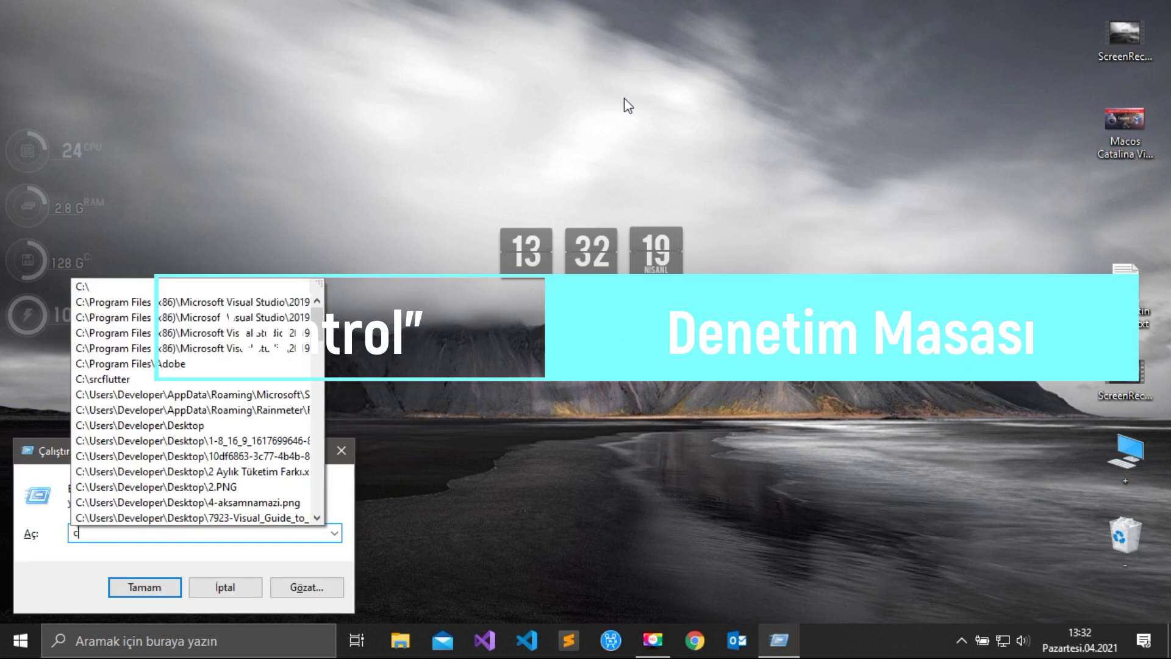
type("ontrol")
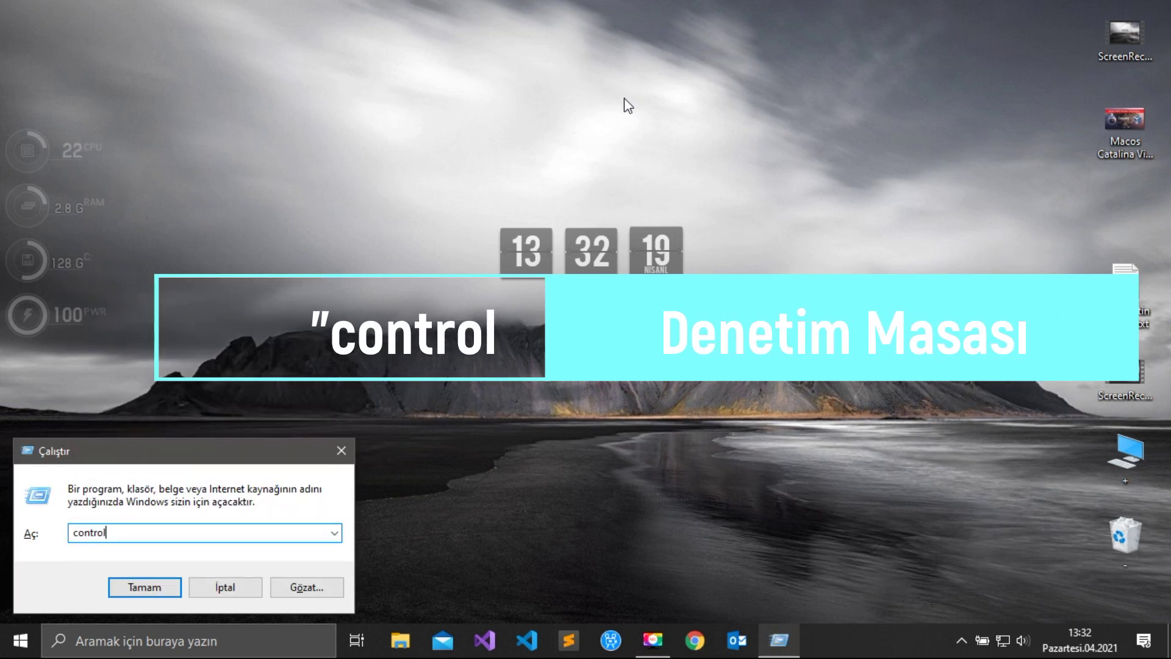
key("Return")
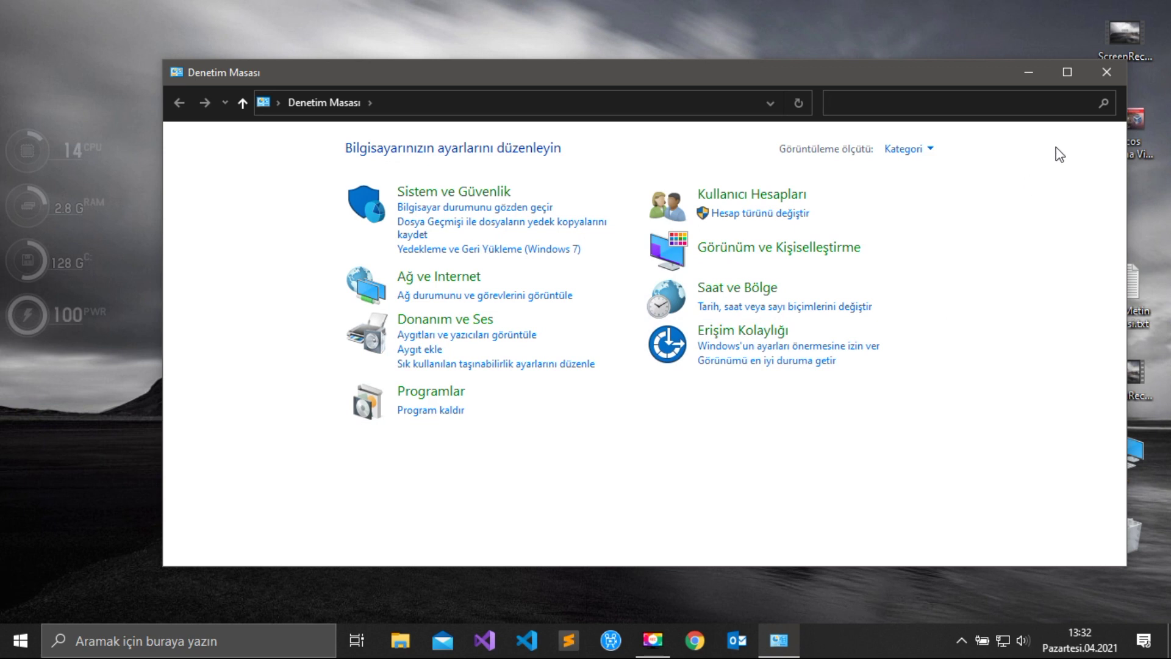
left_click(1113, 72)
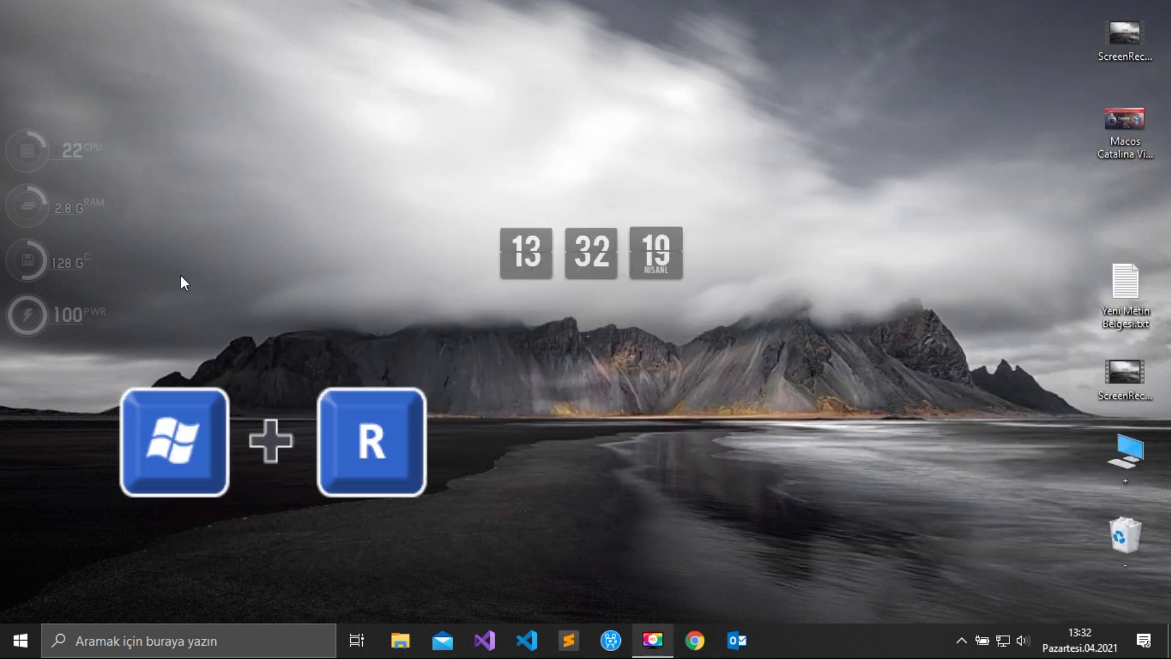
Open the Registry Editor by running "regedit".
key("super+r")
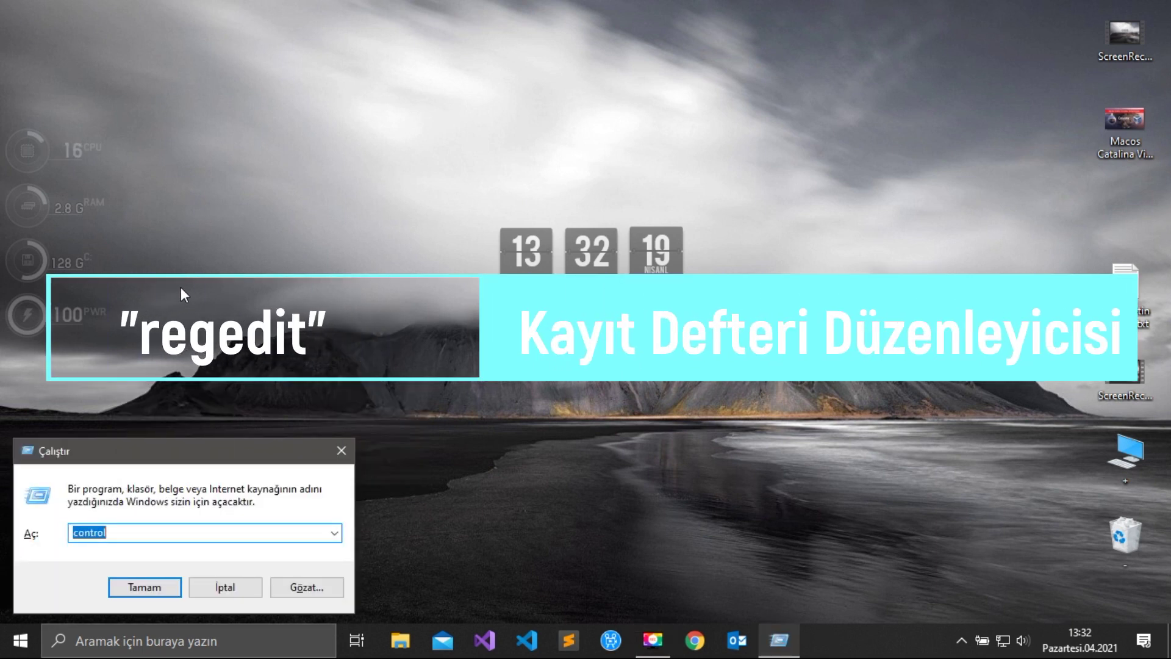
type("reg")
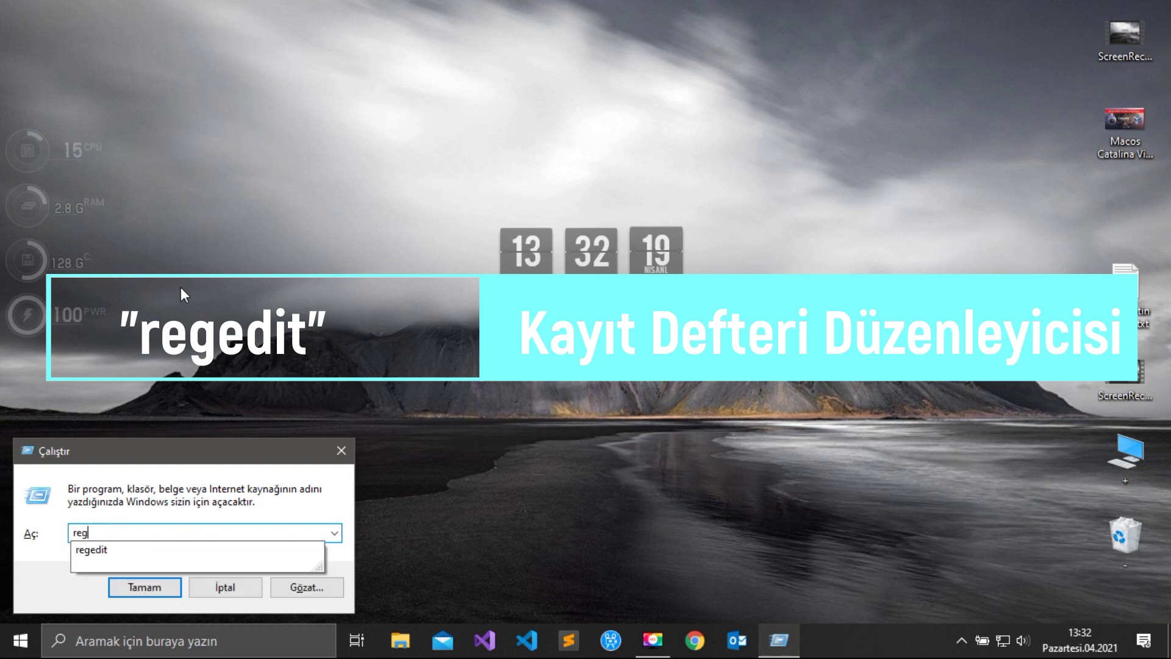
type("edit")
key("Return")
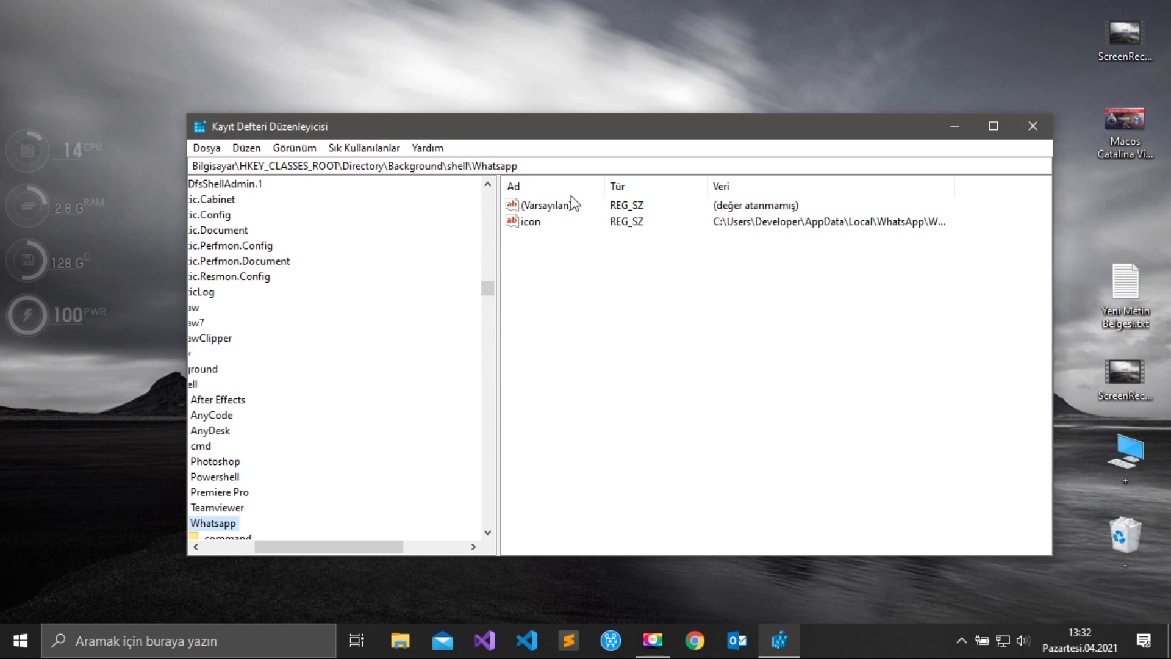
Collapse the HKEY_CLASSES_ROOT branch to show only the root registry keys, and close the Registry Editor.
left_click_drag(295, 548, 211, 548)
scroll(253, 373, "up", 20)
scroll(262, 321, "up", 10)
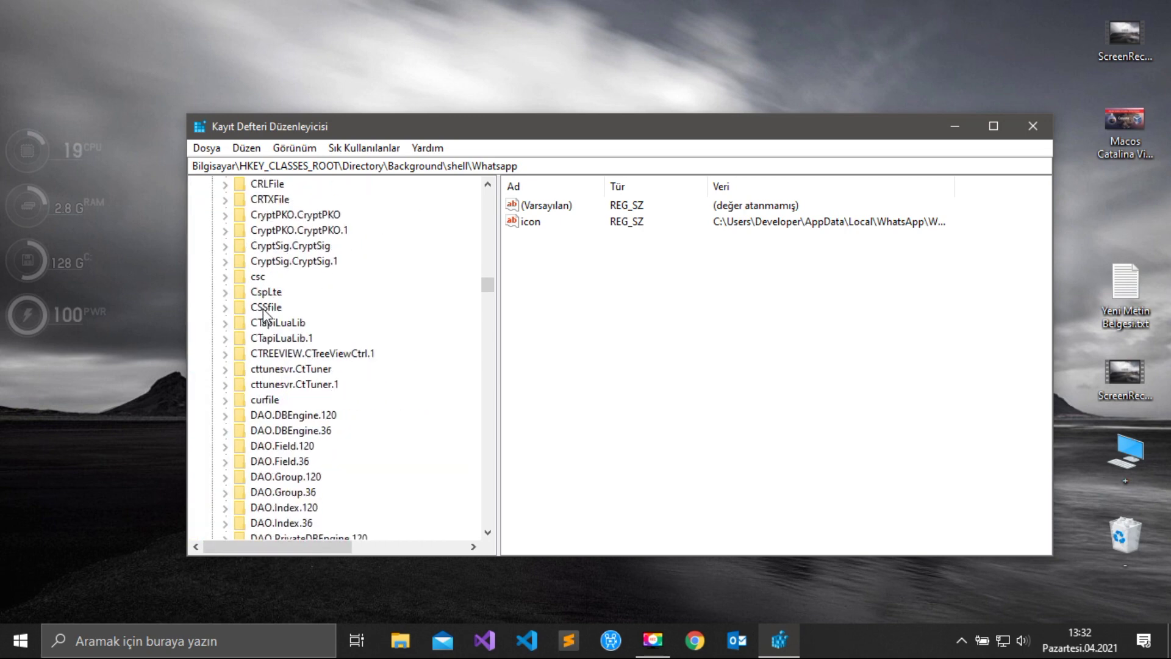
left_click_drag(487, 290, 493, 183)
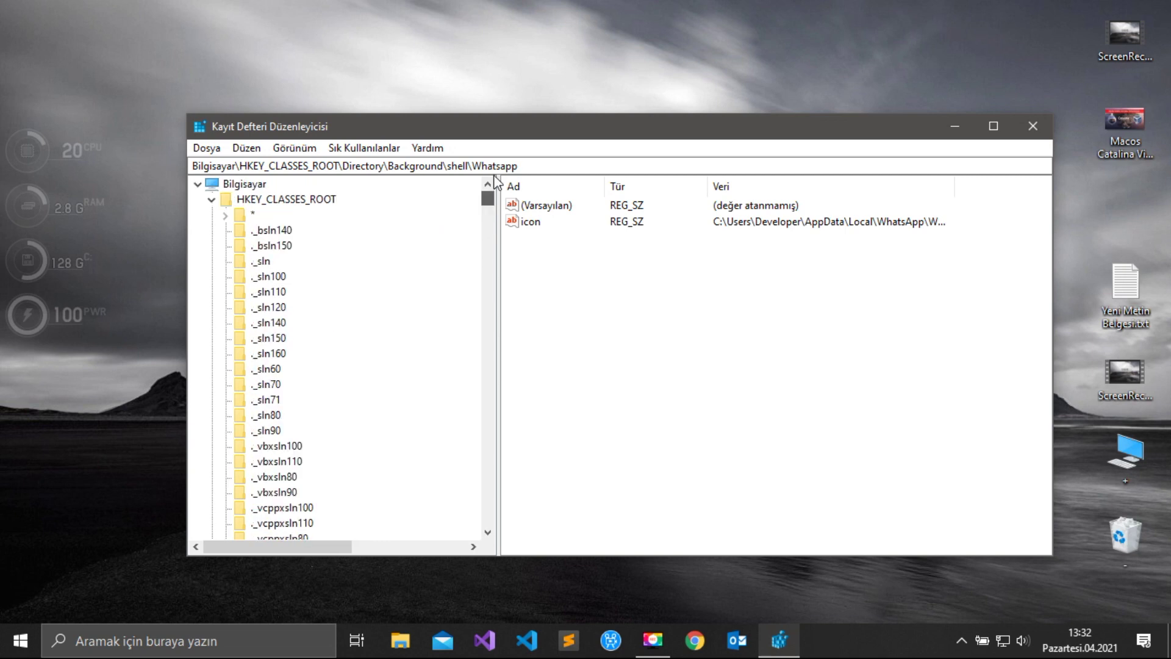
left_click(212, 200)
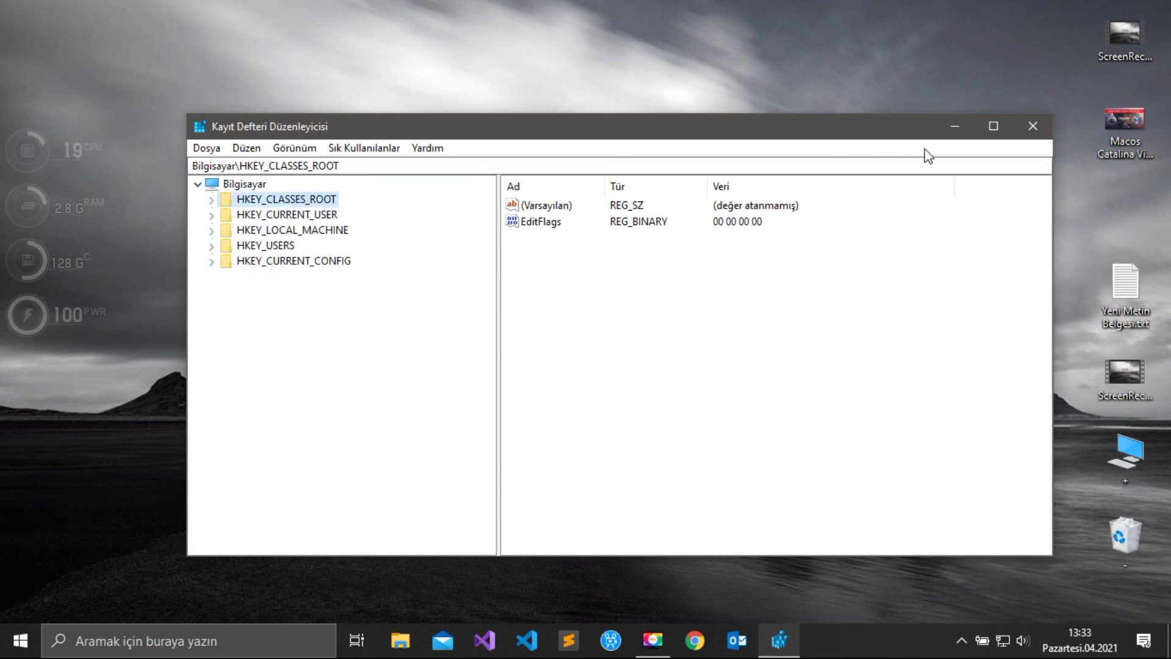
left_click(1038, 130)
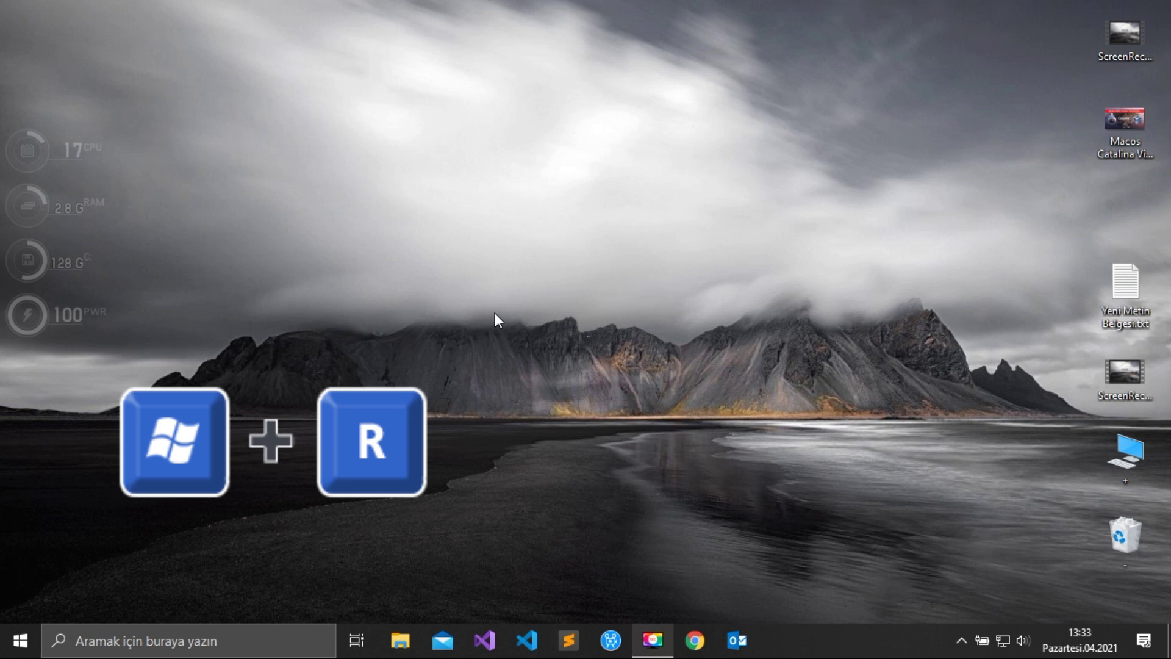
Open Device Manager by running "devmgmt.msc", look through the device categories, and close it.
key("super+r")
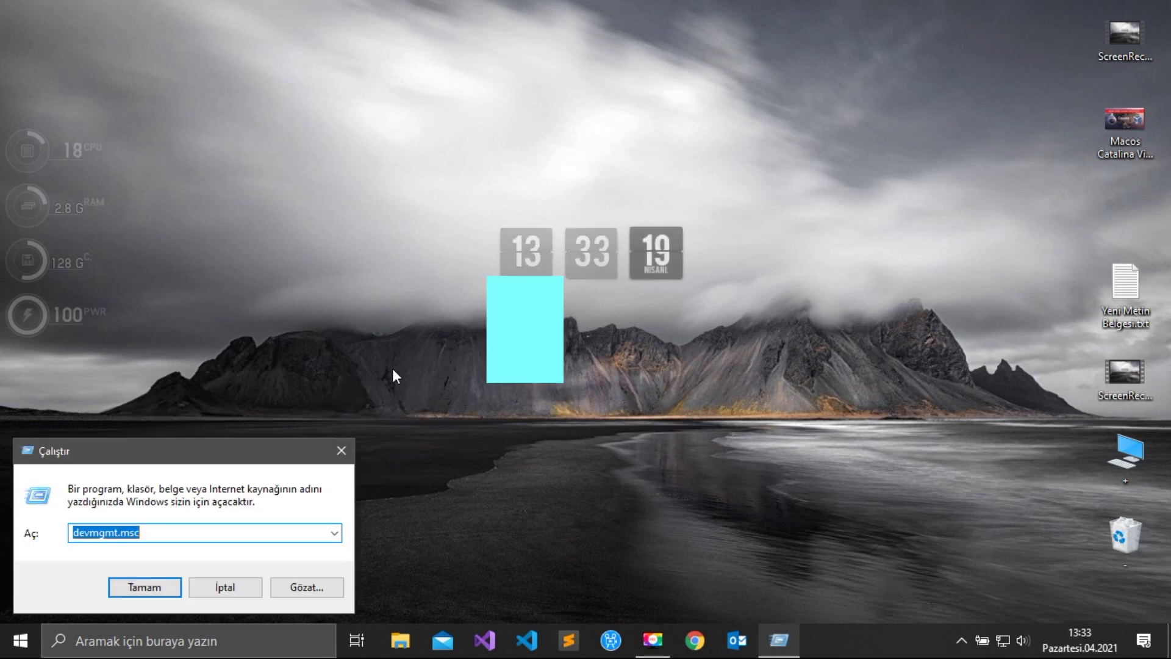
left_click(159, 535)
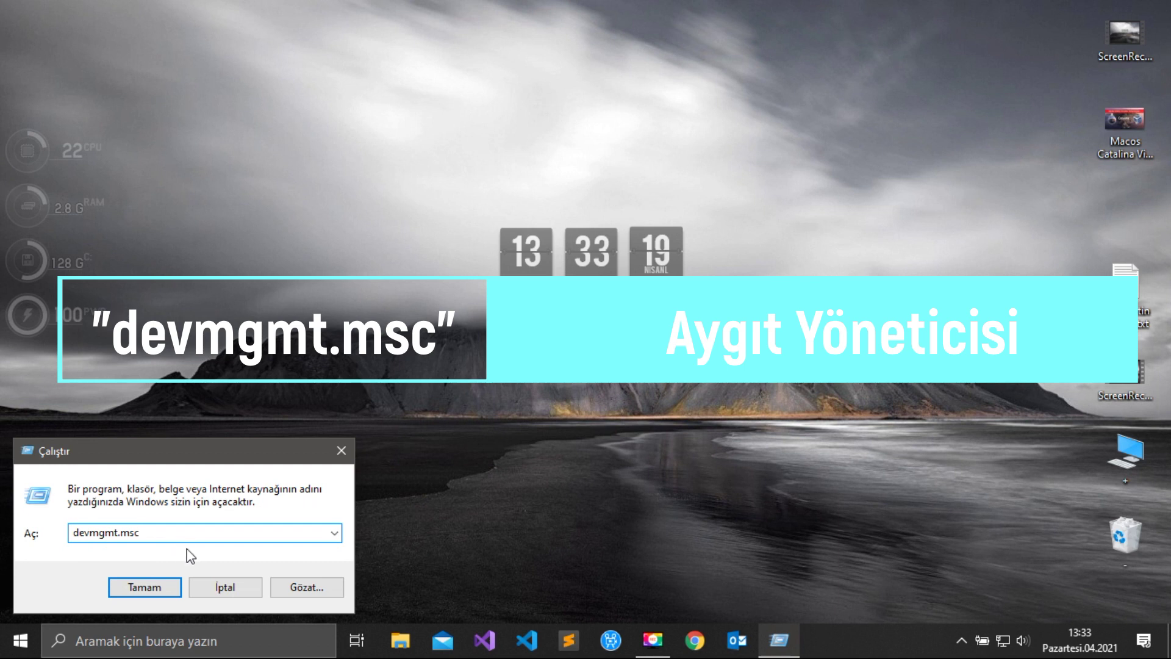
left_click(158, 587)
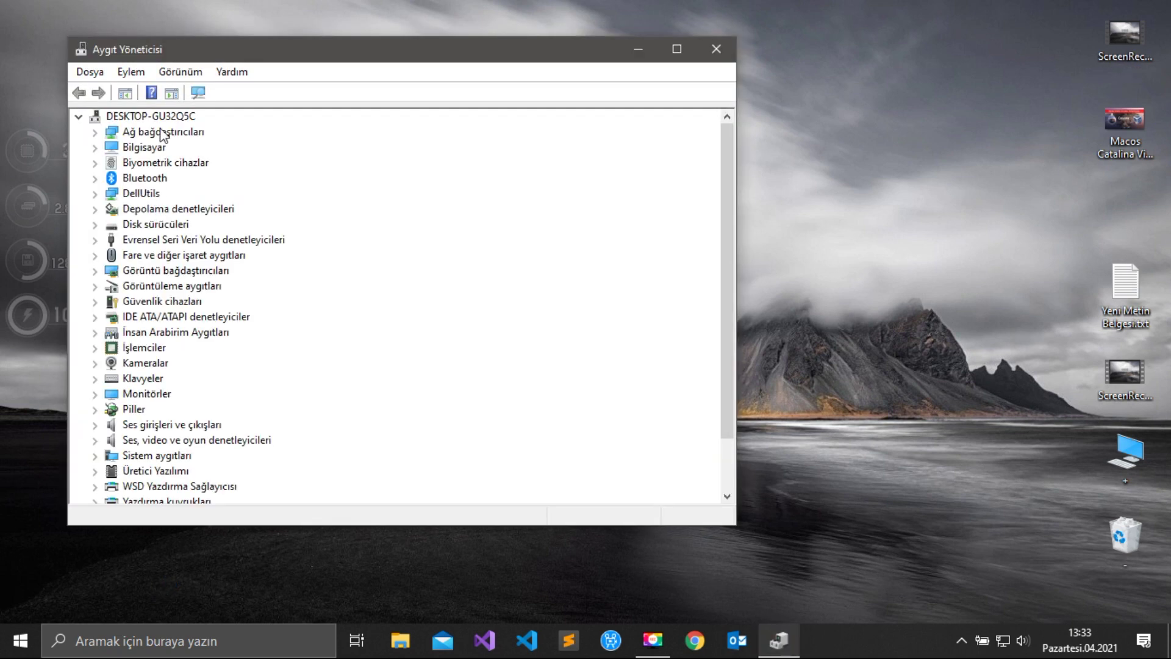
scroll(174, 256, "down", 2)
scroll(172, 311, "up", 2)
left_click(715, 49)
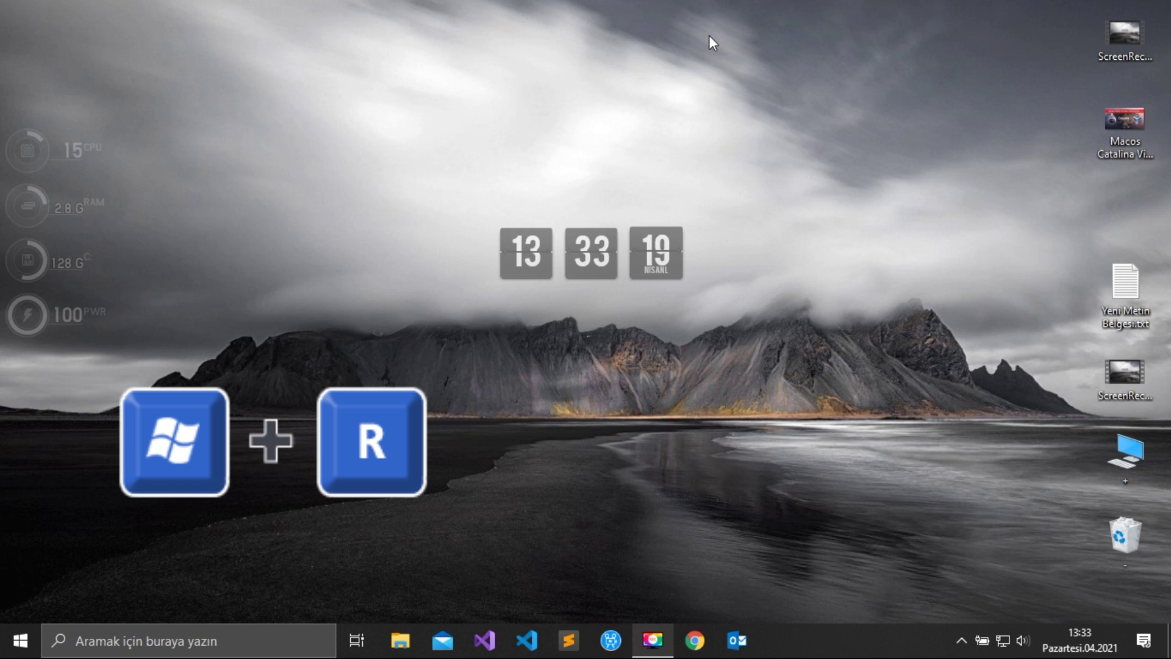
Open Disk Management by running "diskmgmt.msc", highlight the Disk 1 Bölüm 1 and My Disk (D:) volumes, and close it.
key("super+r")
type("diskmgmt.msc")
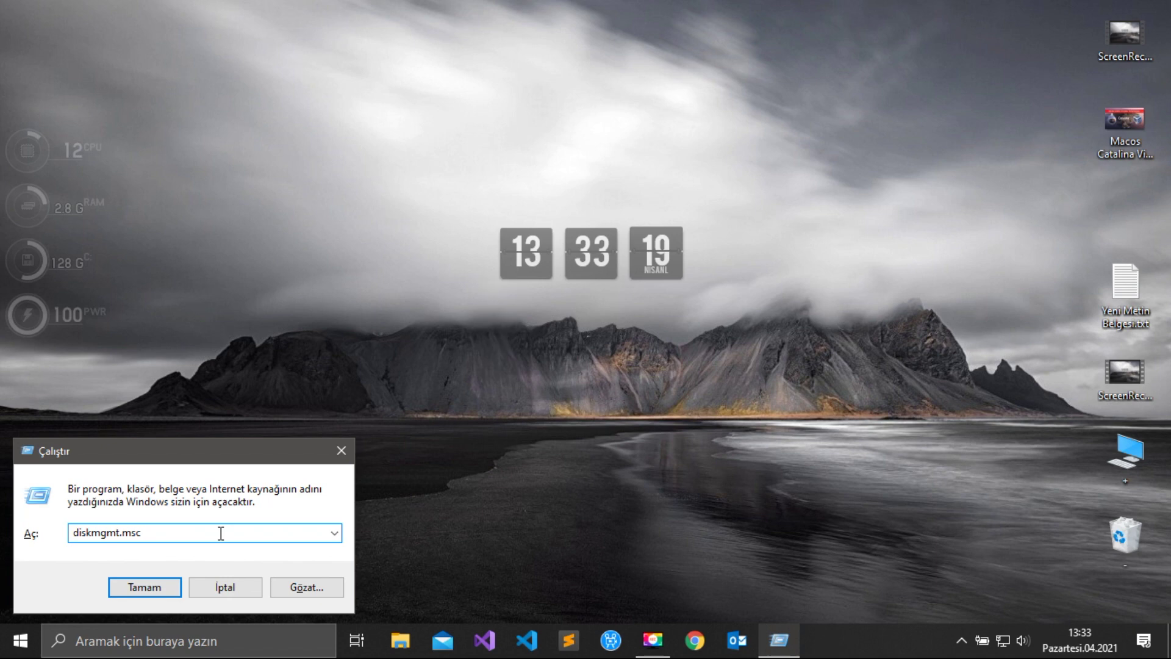
key("Return")
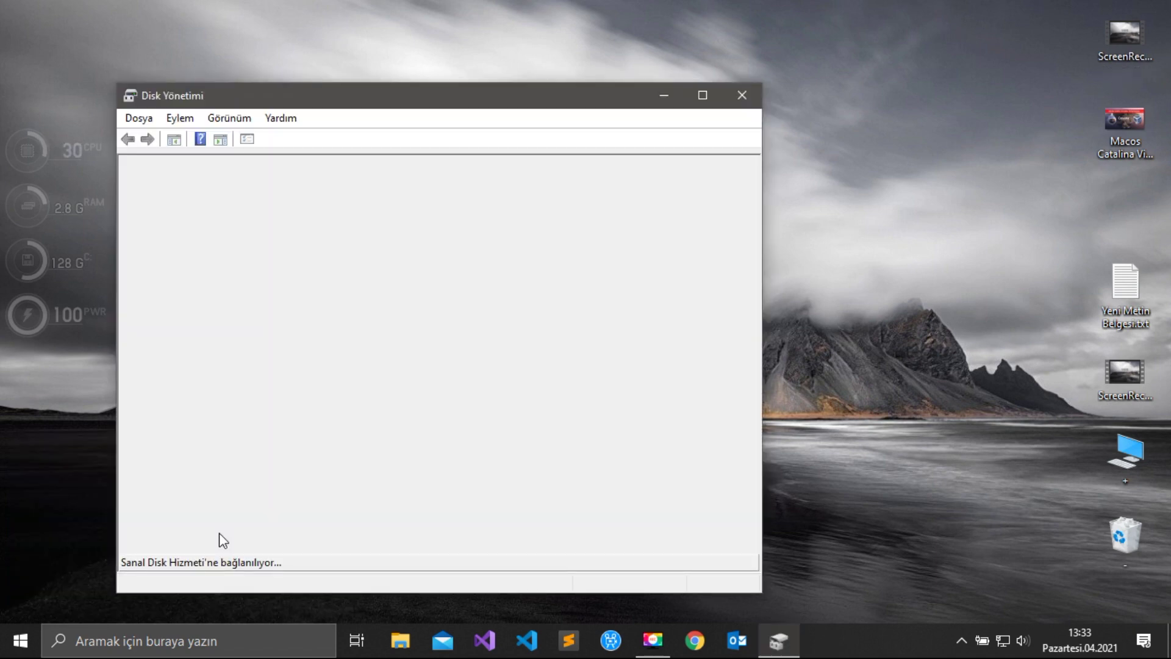
left_click(158, 194)
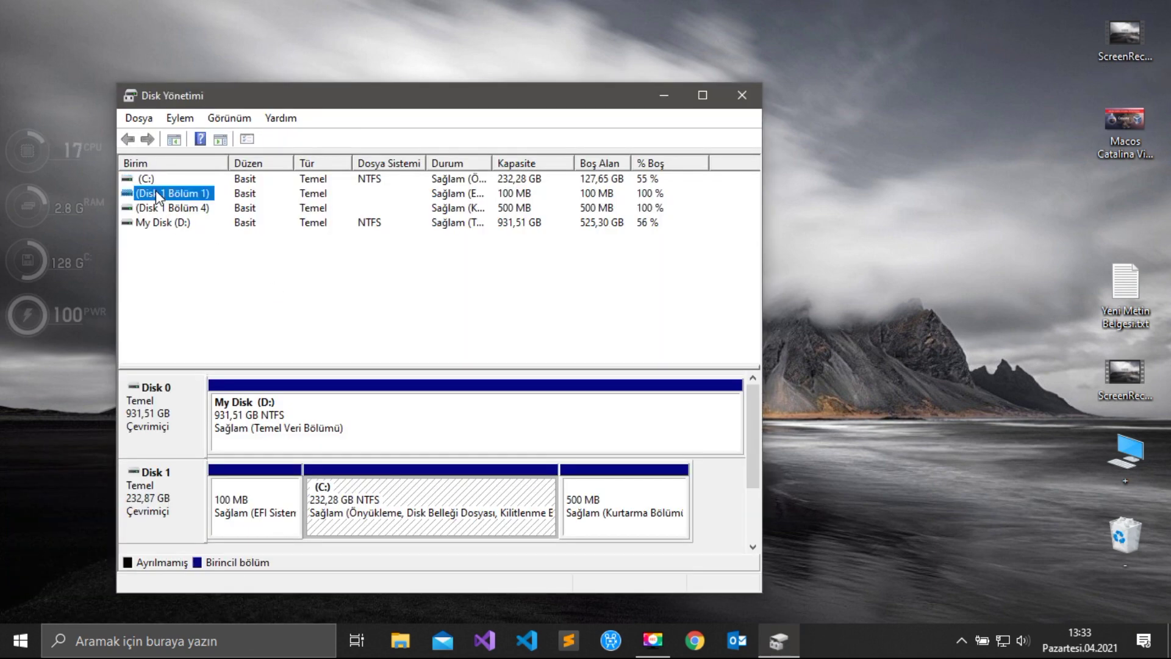
left_click(158, 223)
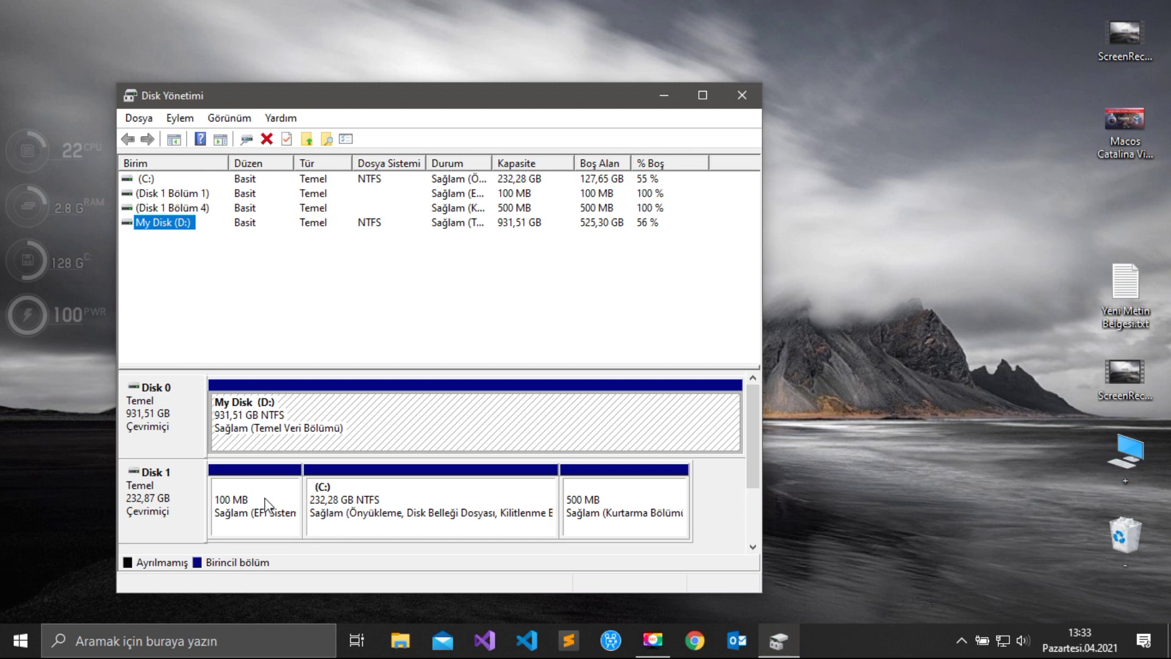
left_click(742, 93)
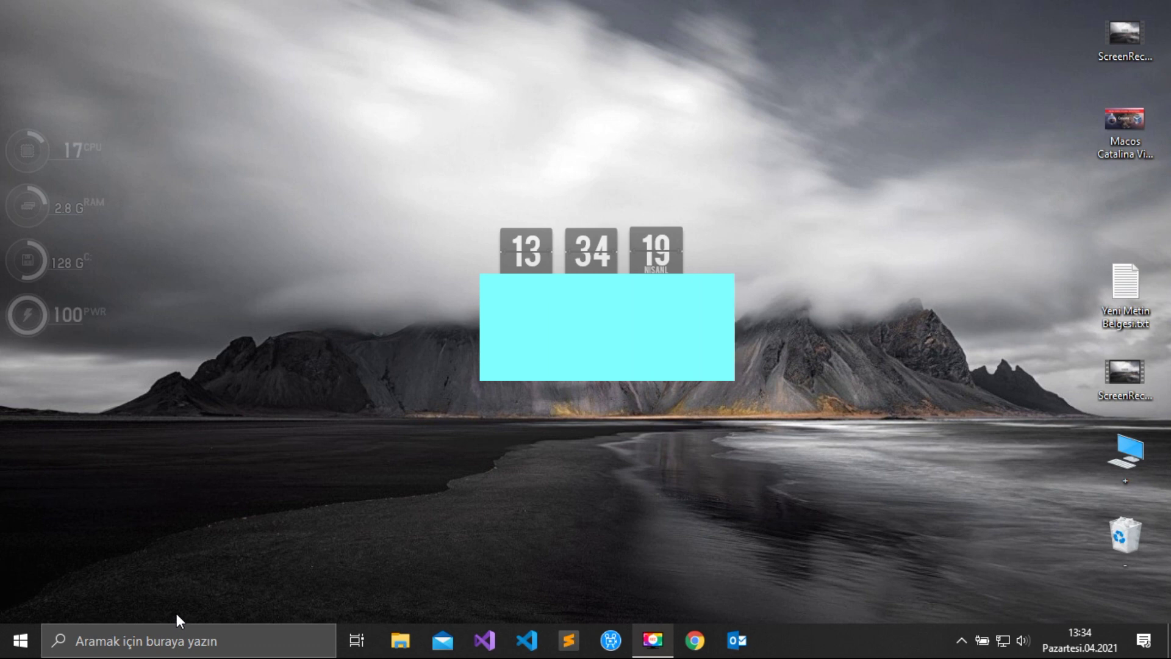
key("super+r")
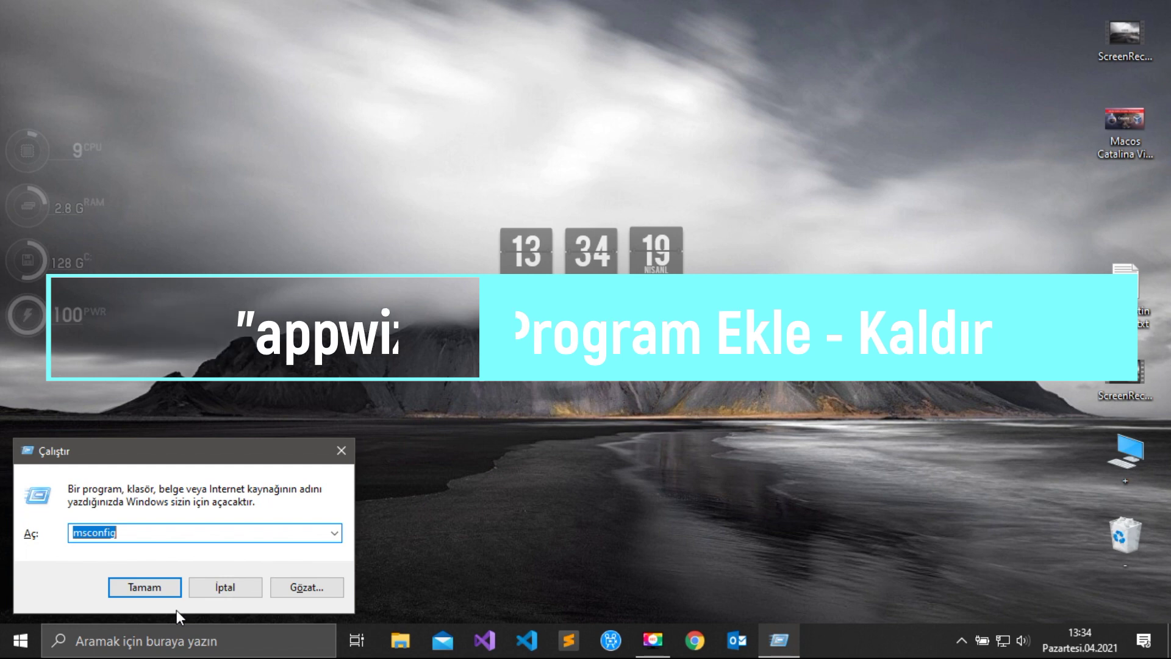
key("Return")
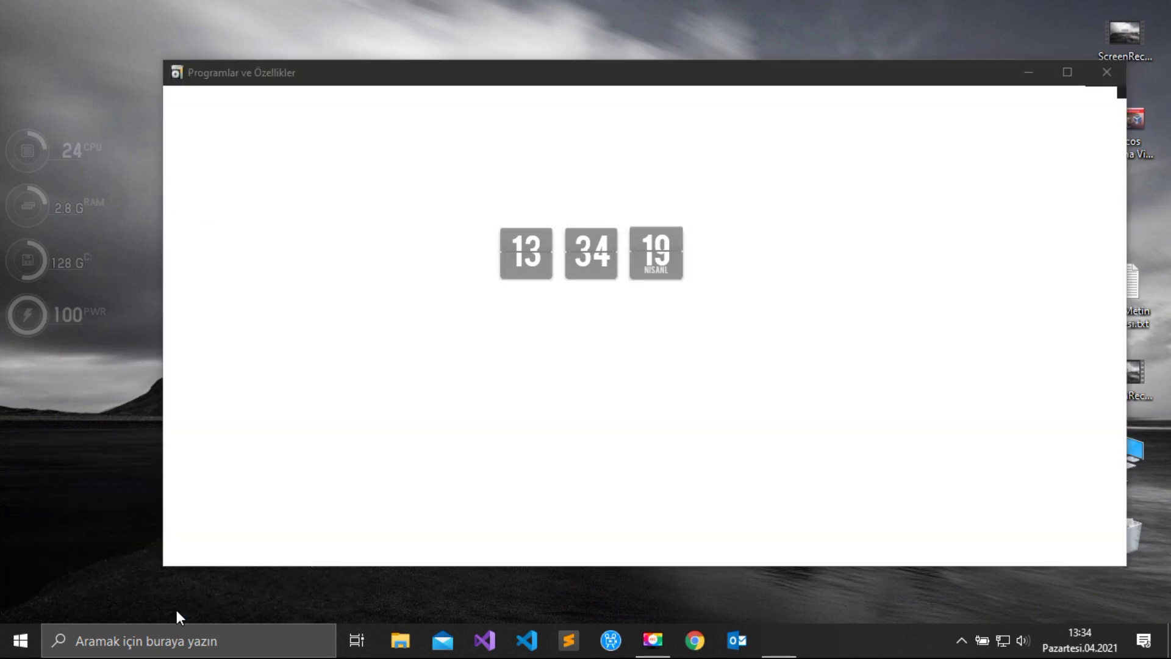
left_click(1115, 72)
Open Programs and Features by running "appwiz.cpl", look through the installed programs, and close it.
key("super+r")
left_click(191, 531)
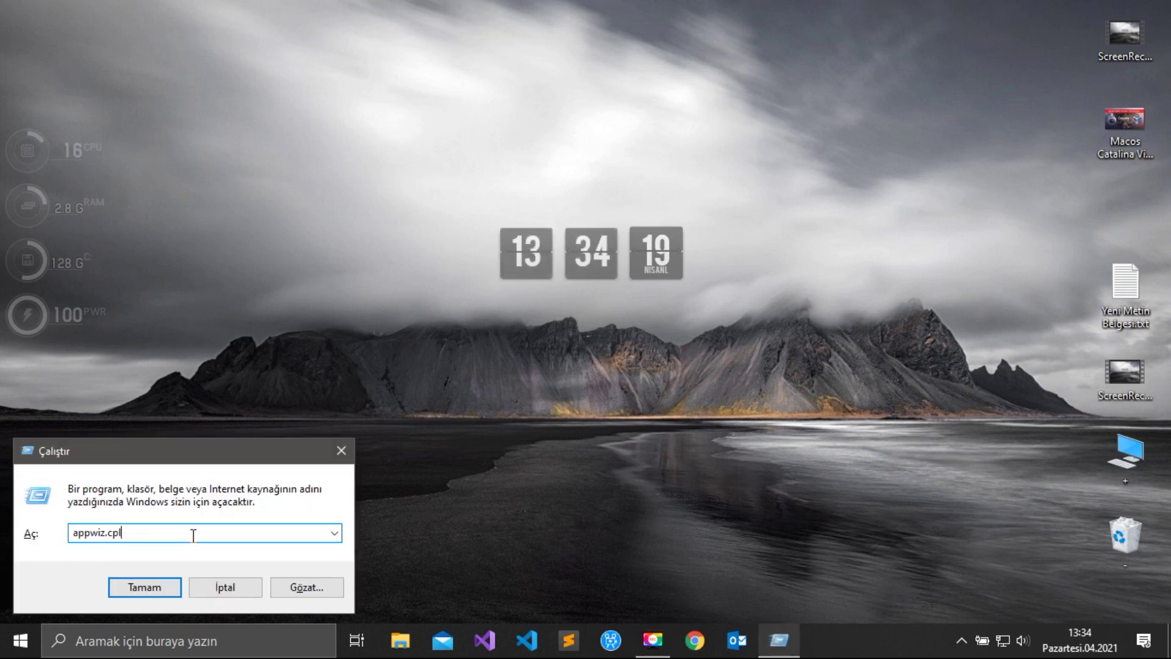
key("Return")
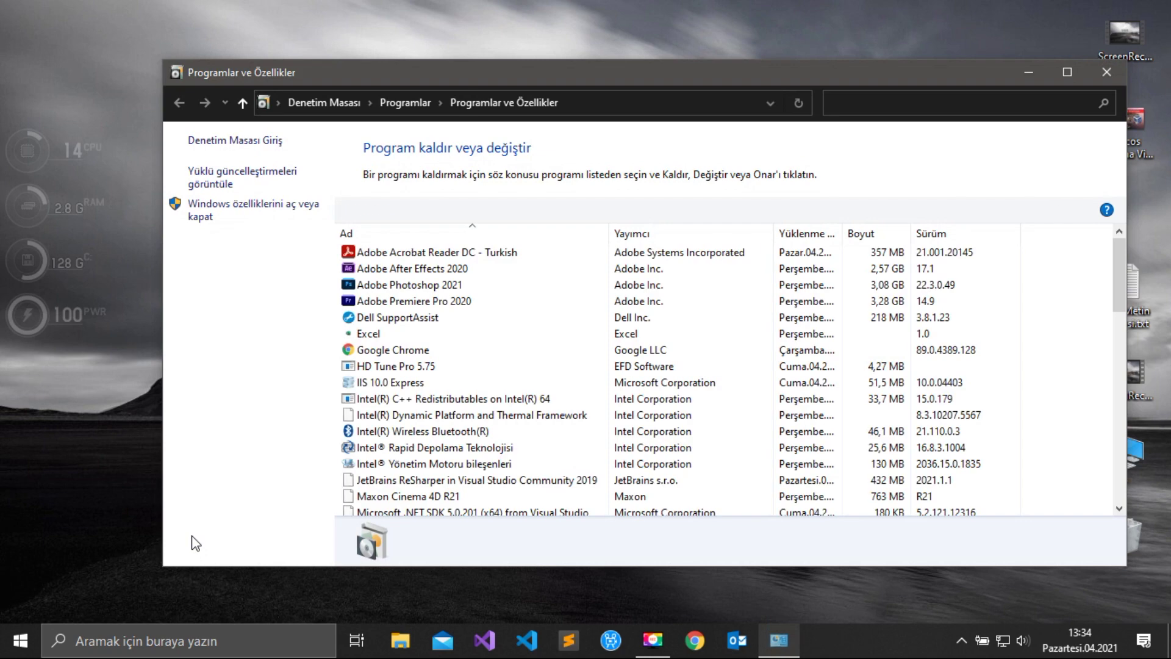
scroll(429, 295, "down", 1)
scroll(429, 299, "down", 14)
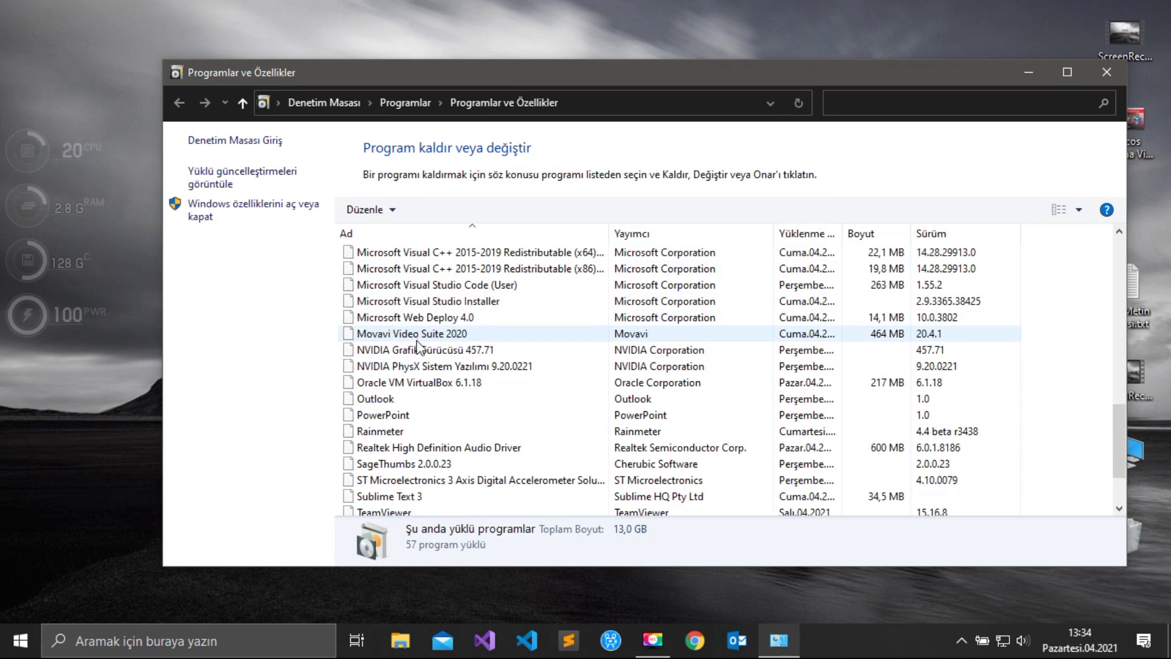
scroll(416, 366, "up", 14)
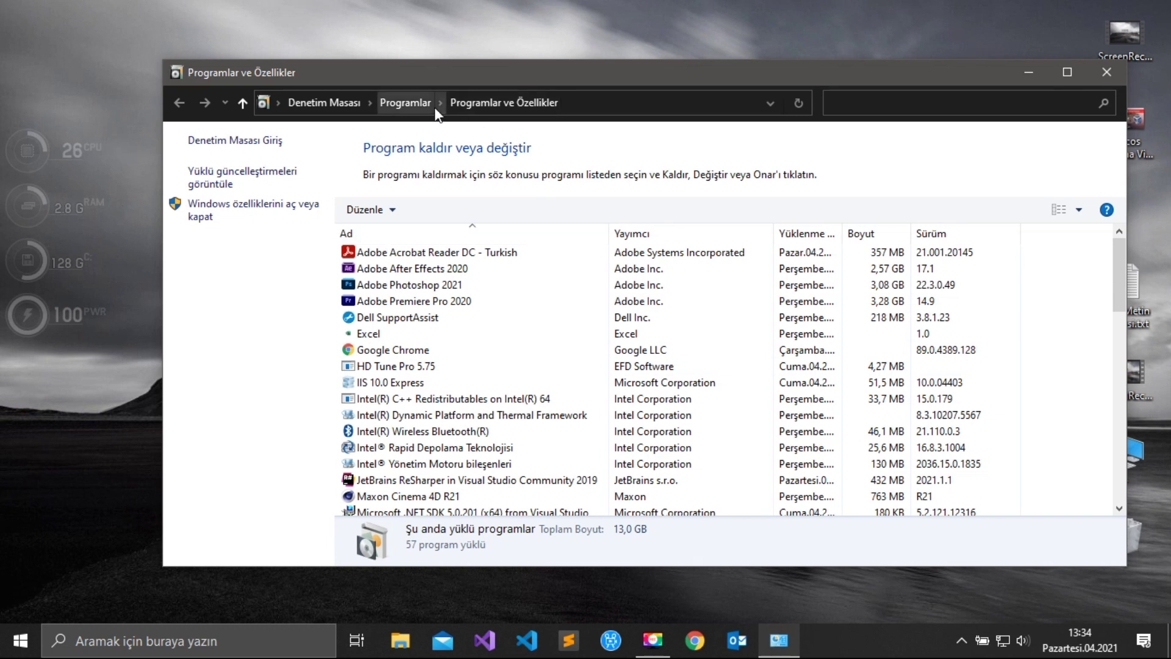
left_click(1107, 72)
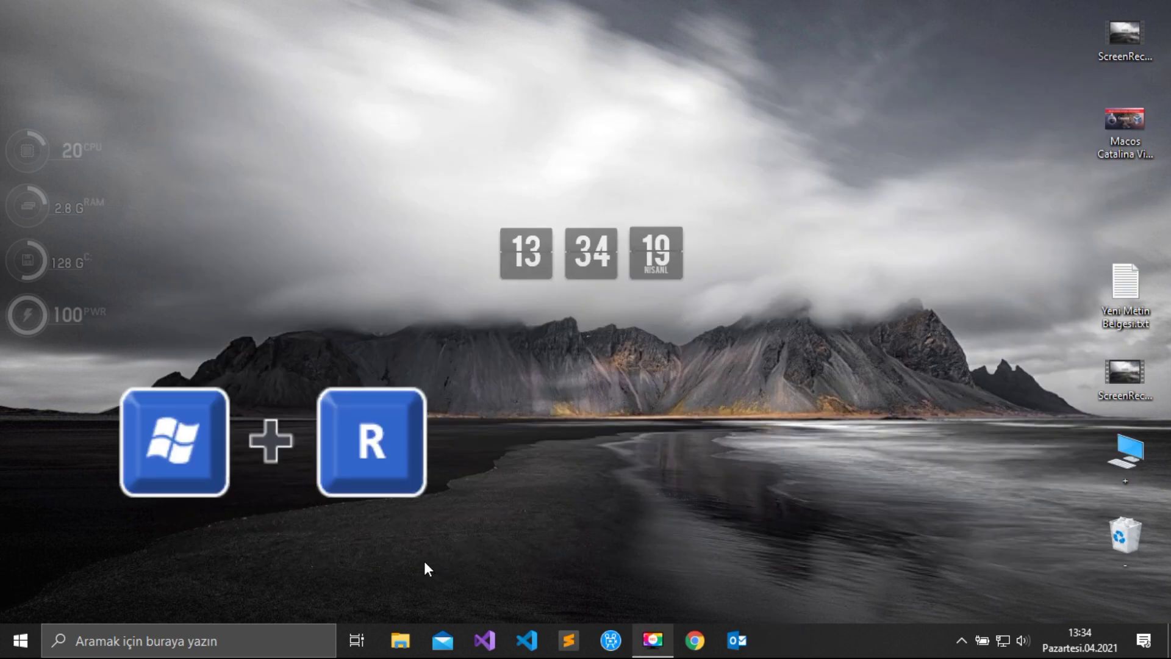
Open Resource Monitor by running "resmon", view the processes with network activity, and close it.
key("super+r")
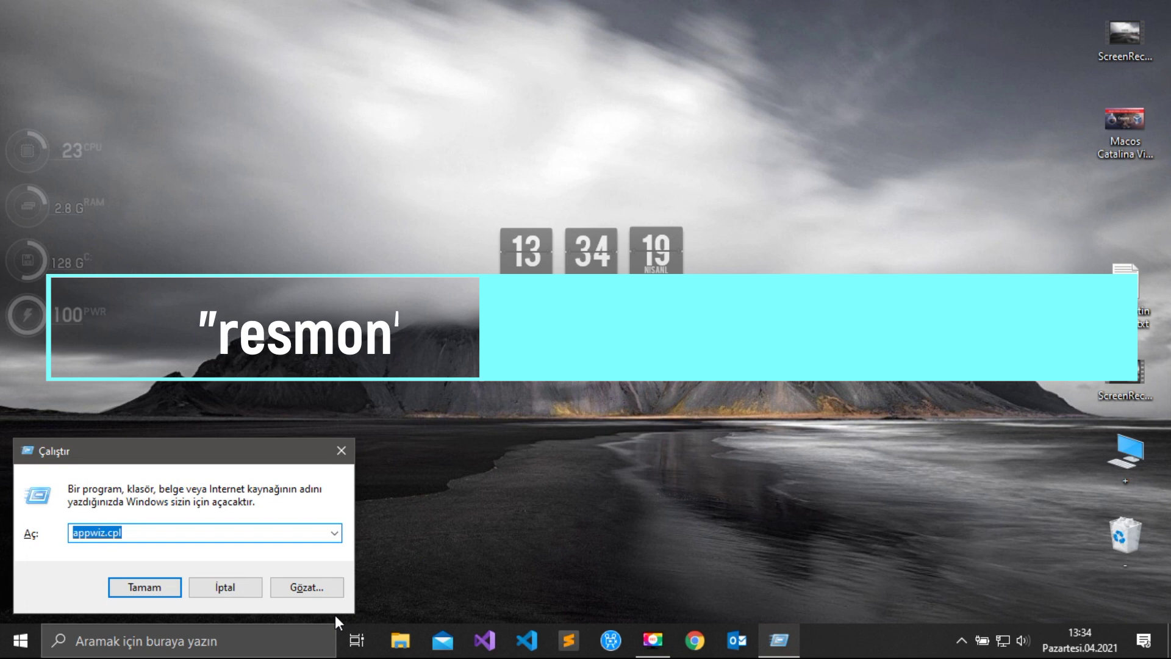
type("re")
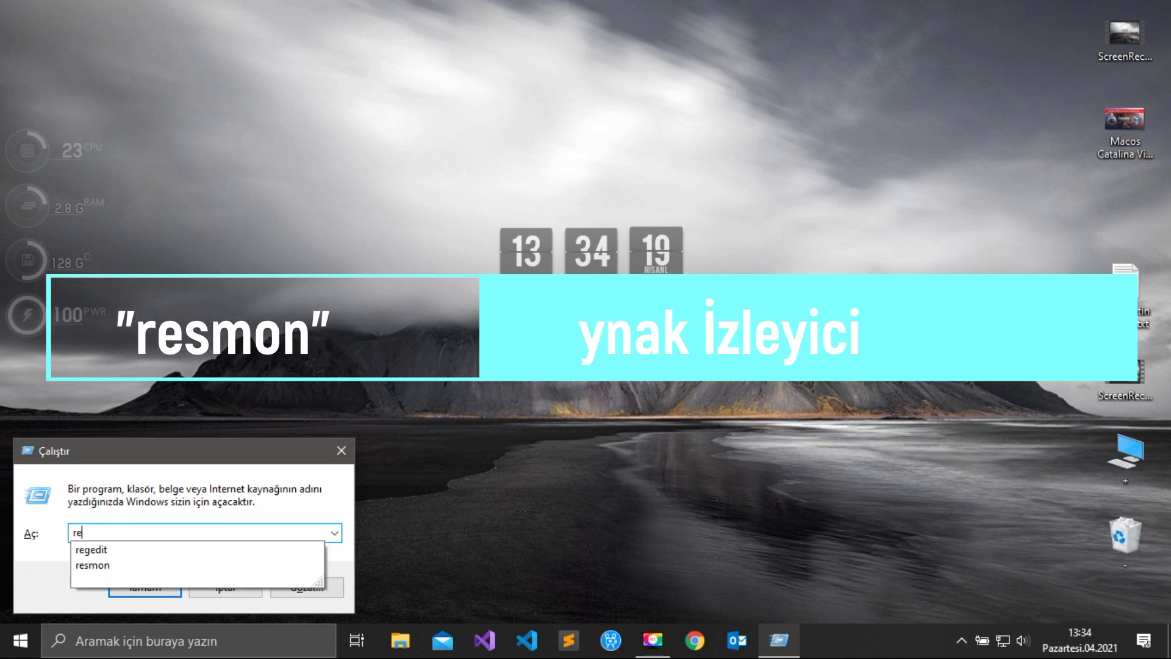
left_click(183, 565)
left_click(246, 526)
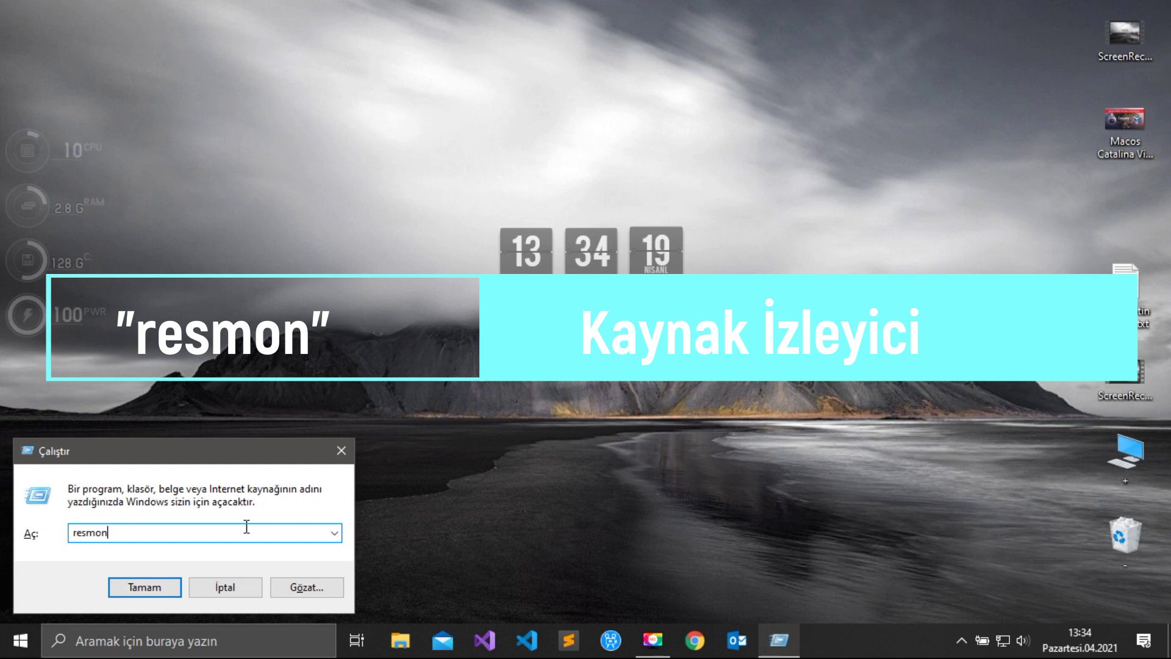
key("Return")
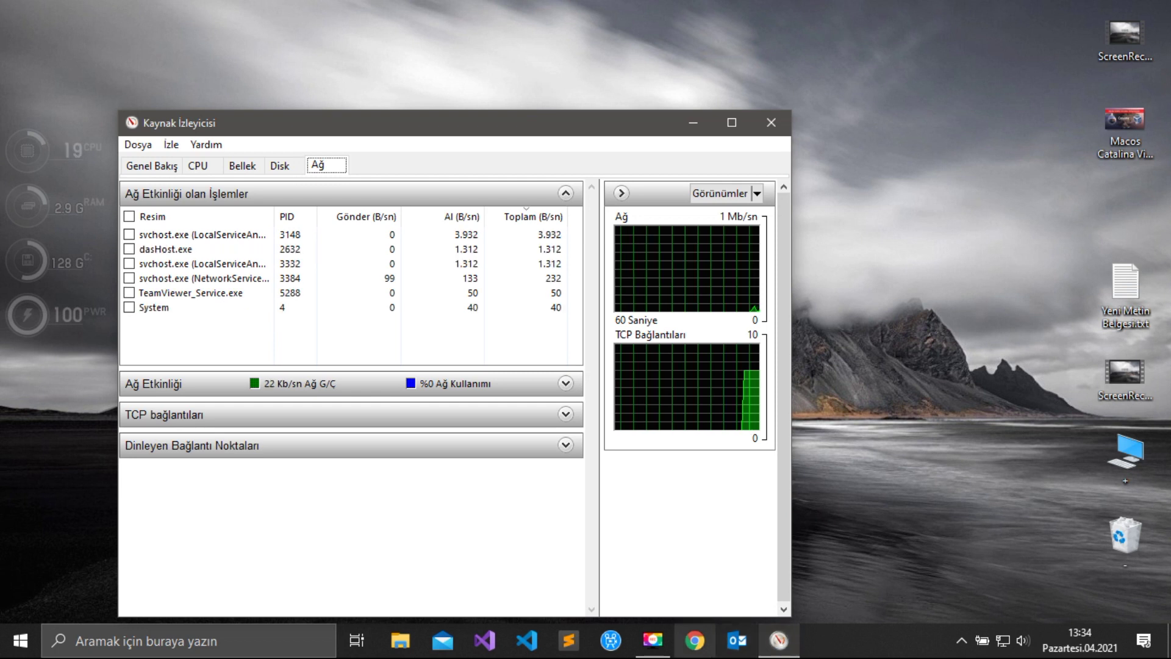
left_click(962, 641)
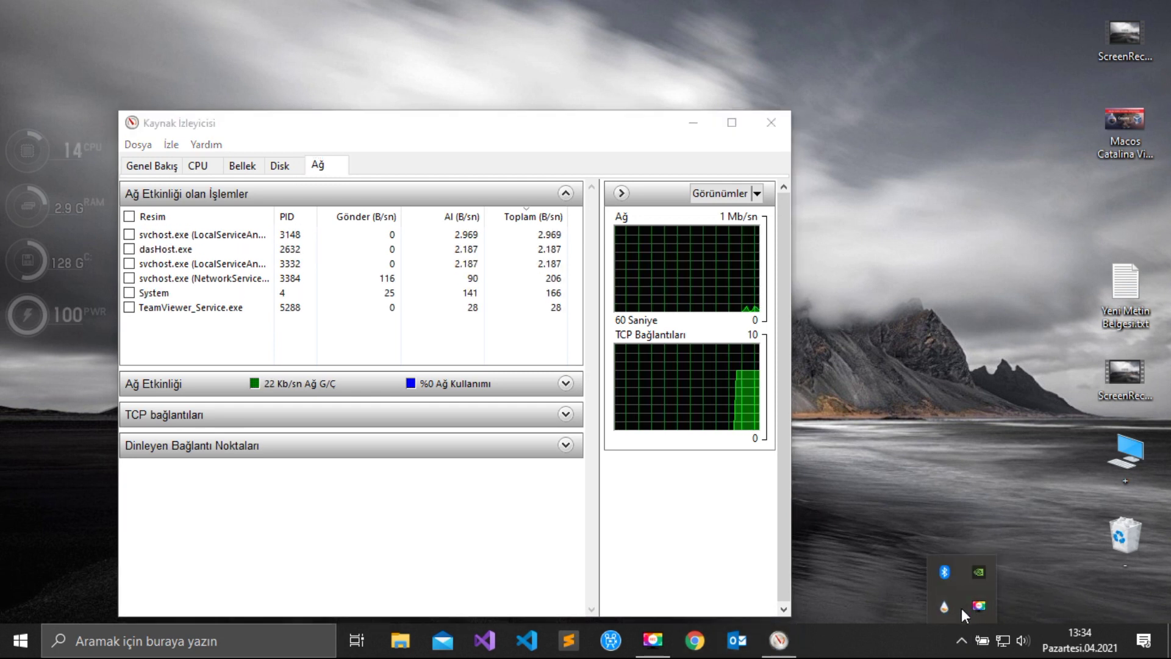
left_click(894, 570)
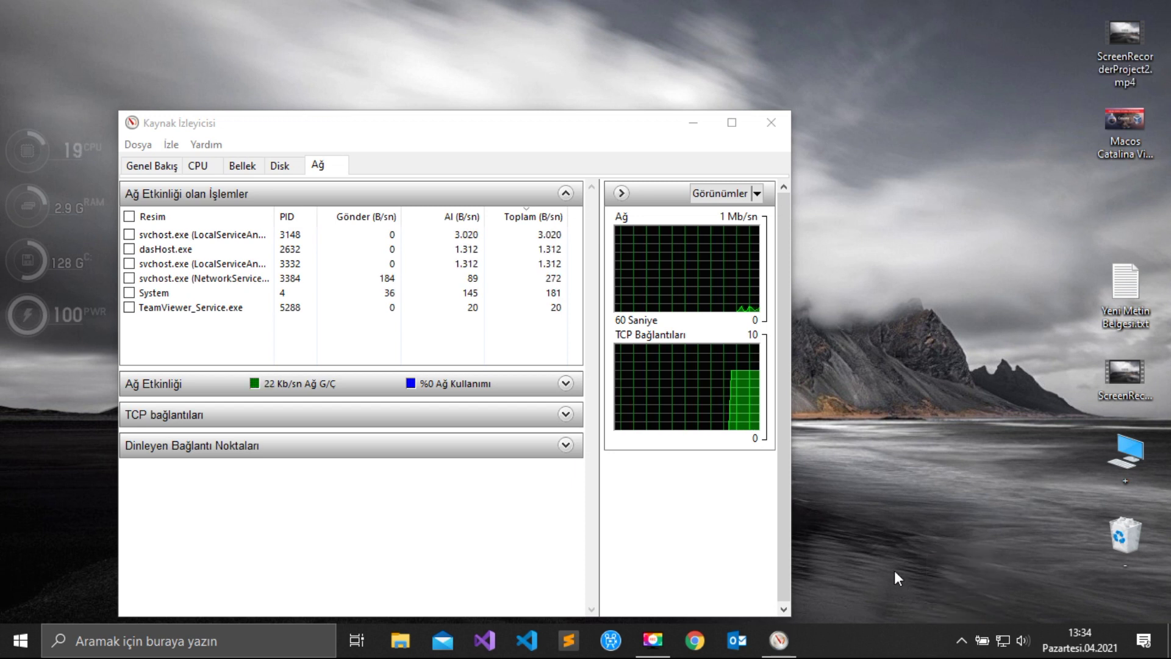
left_click(767, 123)
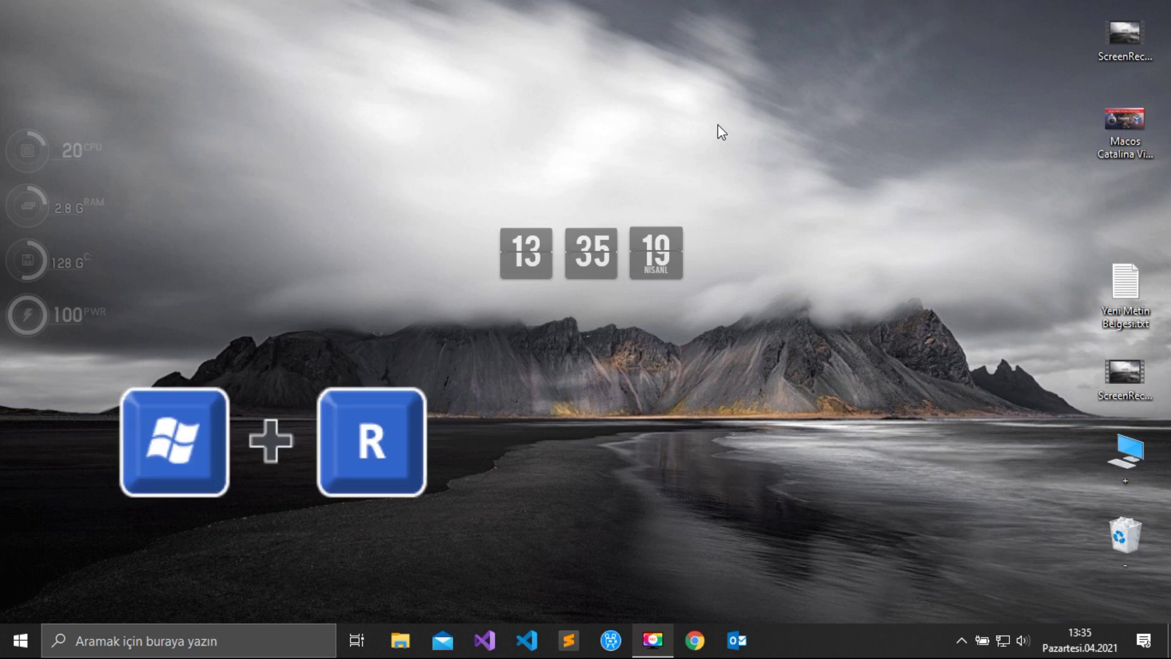
Open System Properties by running "sysdm.cpl", view the Donanım, Gelişmiş, Sistem Koruması and Uzak settings, and close it.
key("super+r")
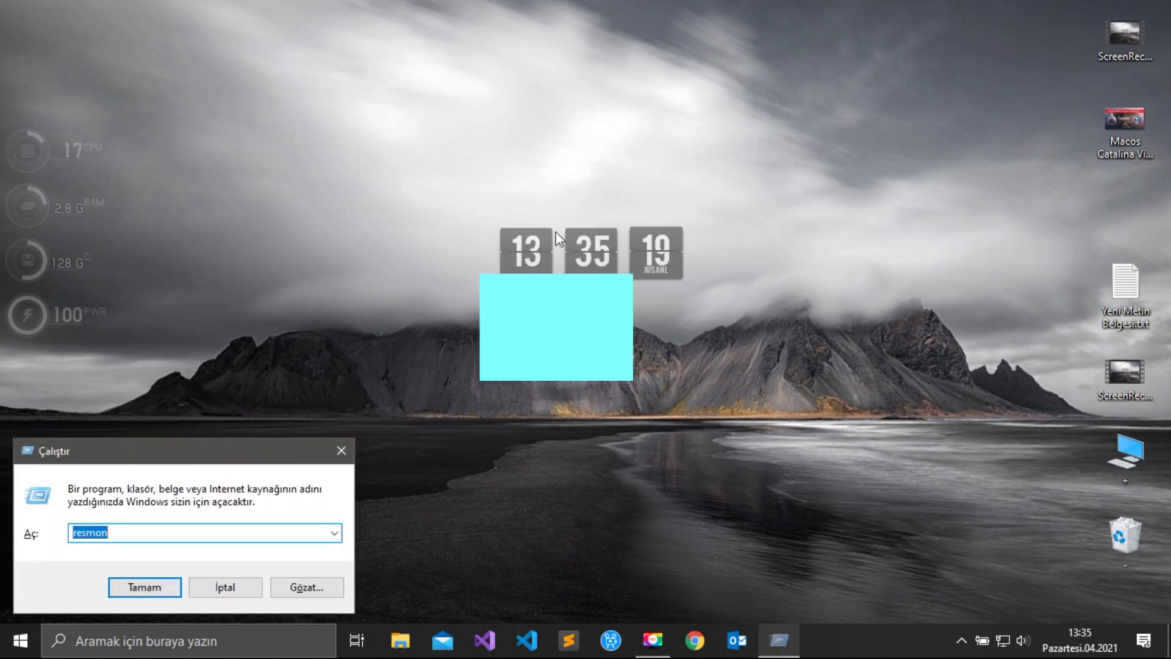
type("sysdm.cpl")
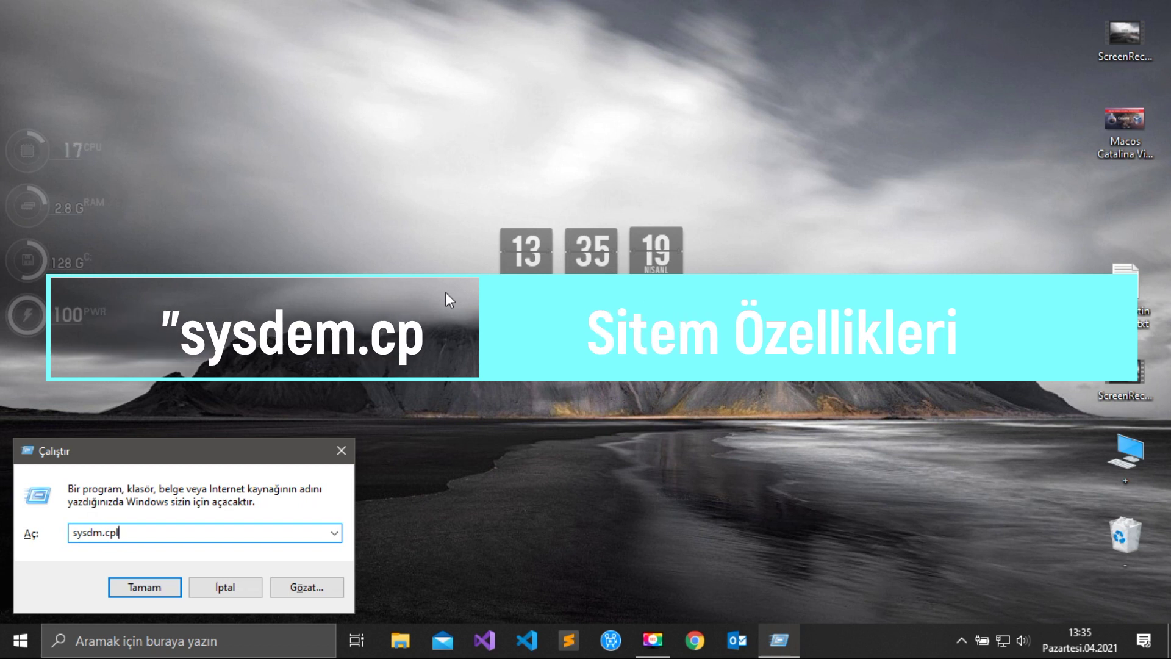
key("Return")
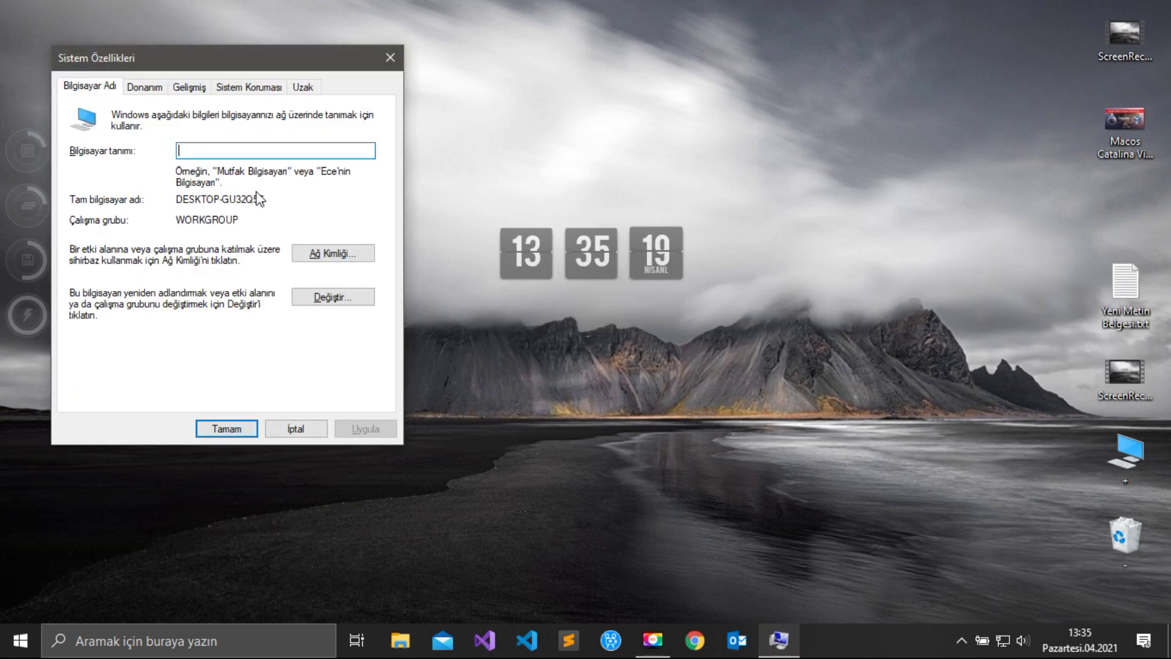
left_click(156, 91)
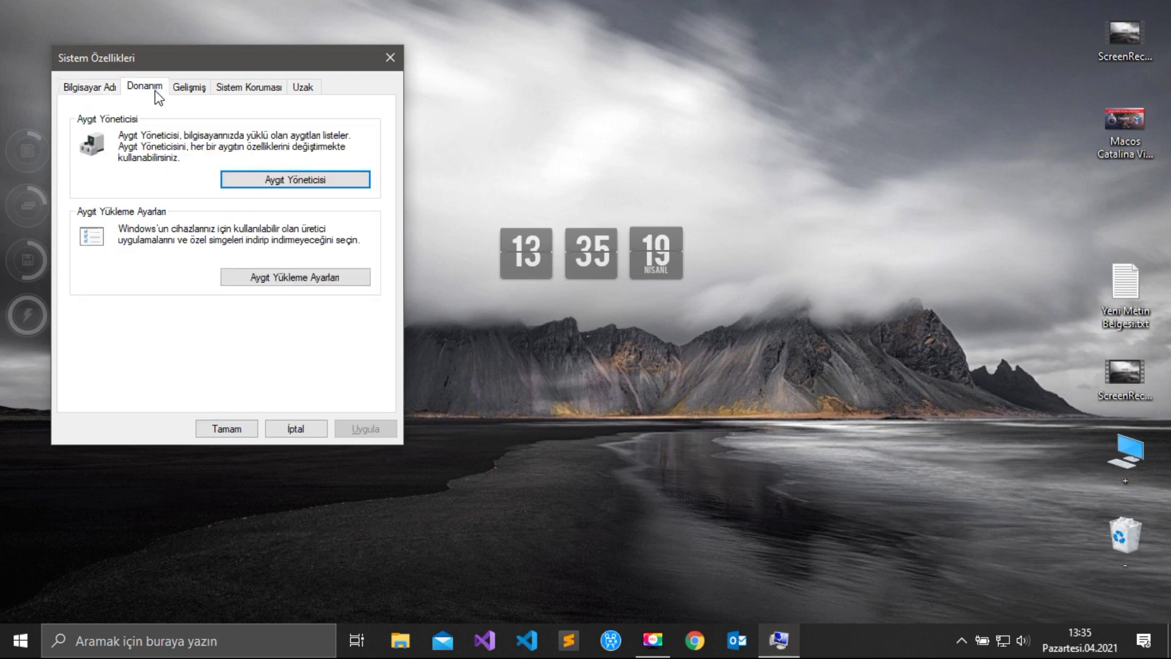
left_click(198, 91)
left_click(250, 92)
left_click(302, 86)
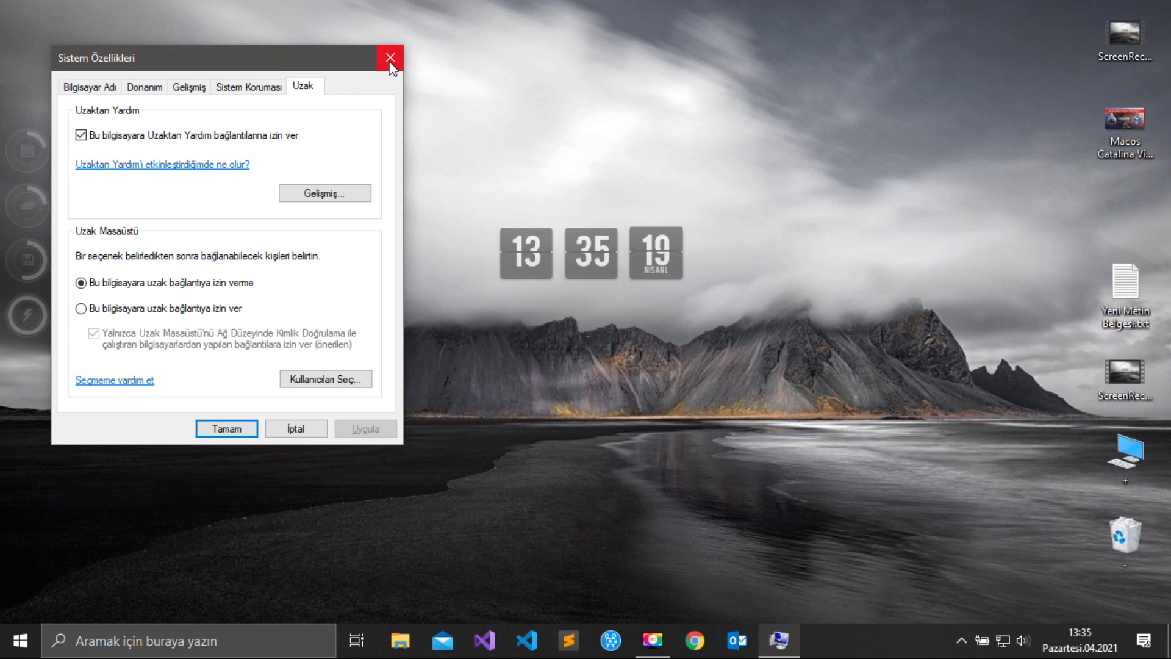
left_click(390, 59)
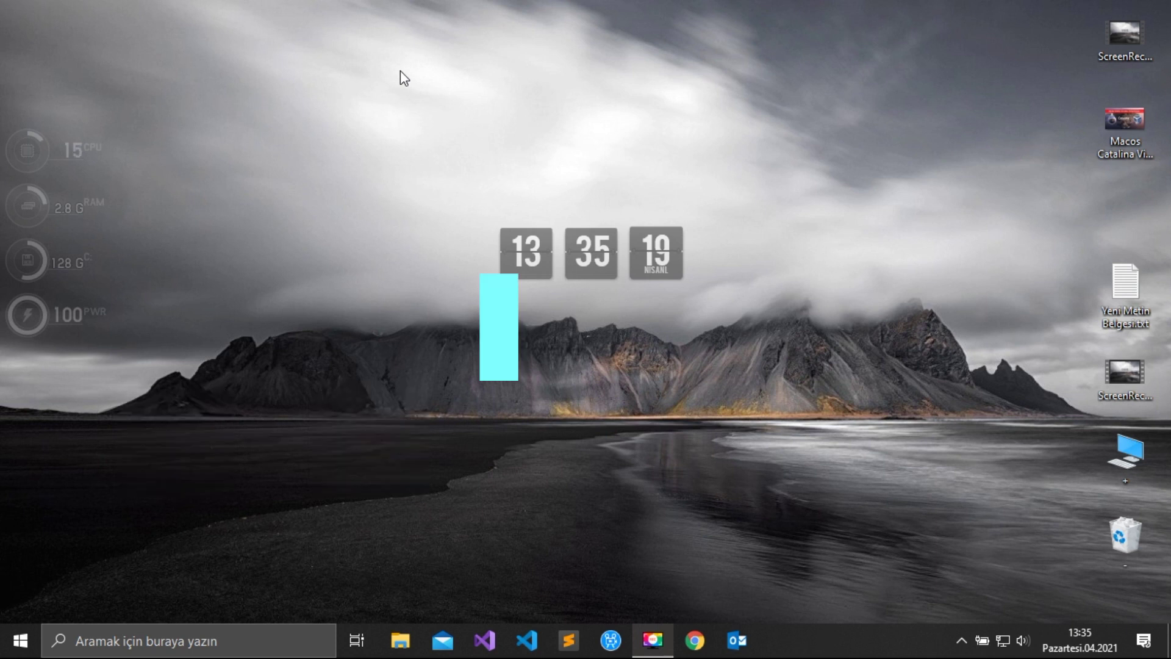
Open System Configuration by running "msconfig", view the Önyükleme, Hizmetler, Başlatma, Araçlar and Genel settings, and close it.
key("super+r")
type("msconfig")
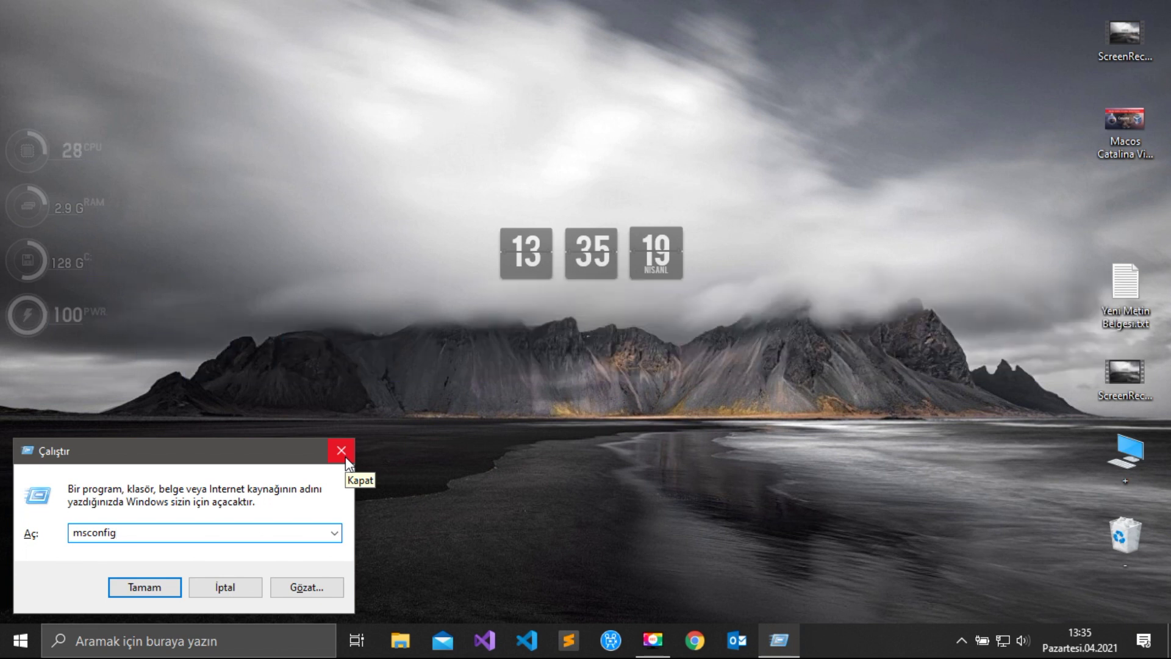
left_click(346, 457)
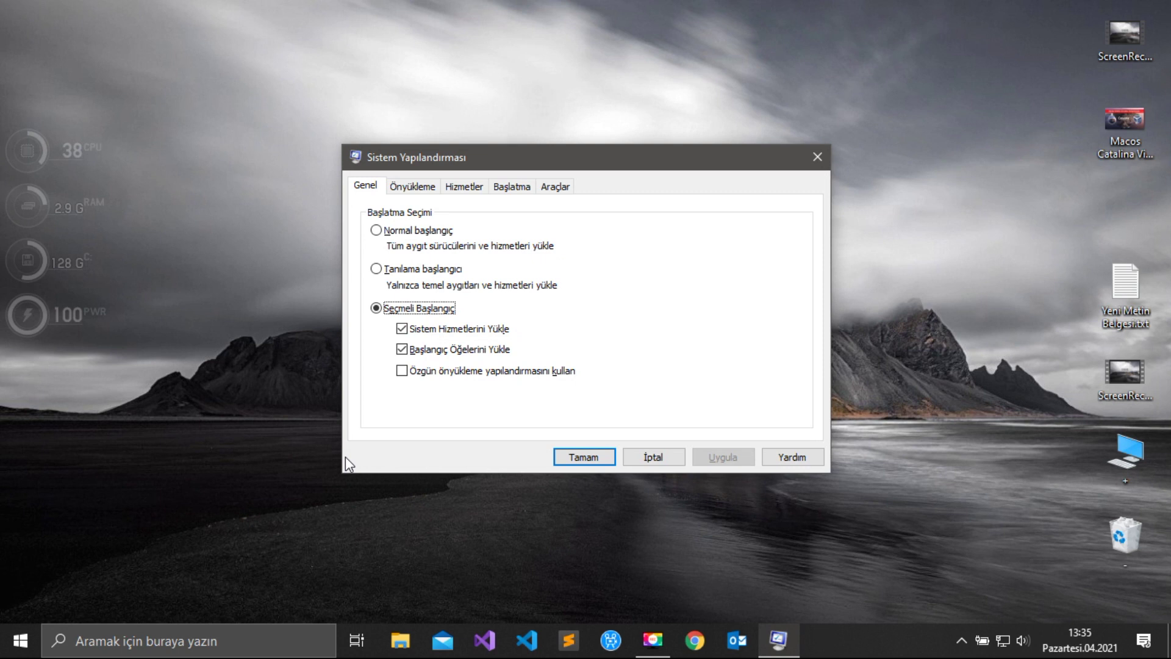
left_click(427, 188)
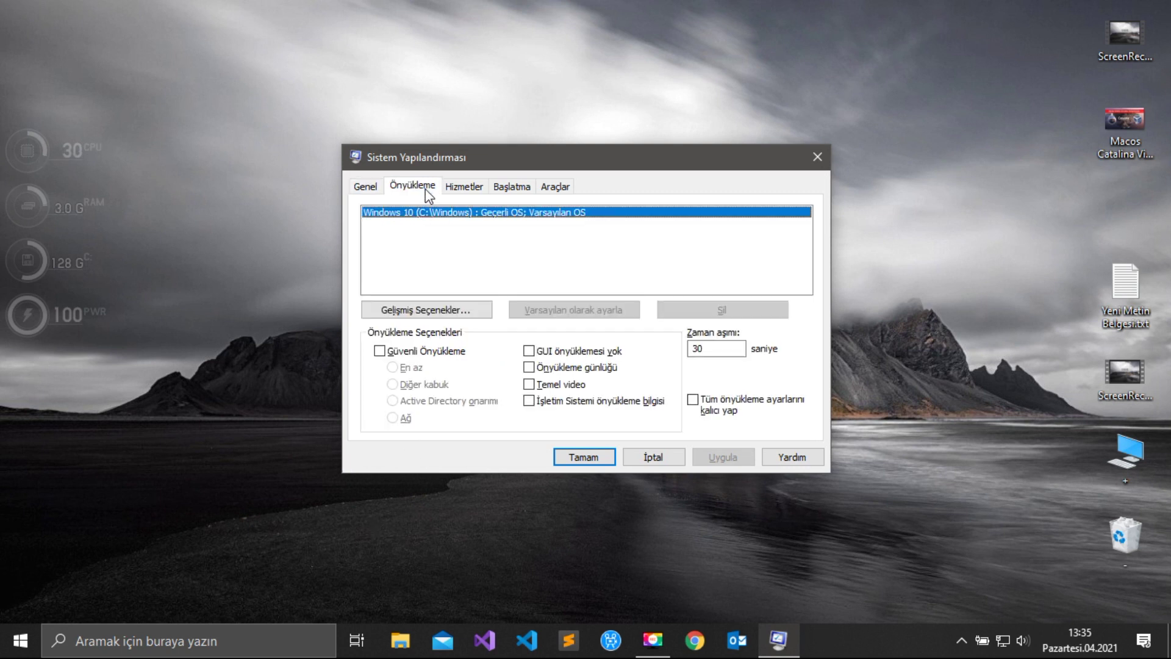
left_click(460, 187)
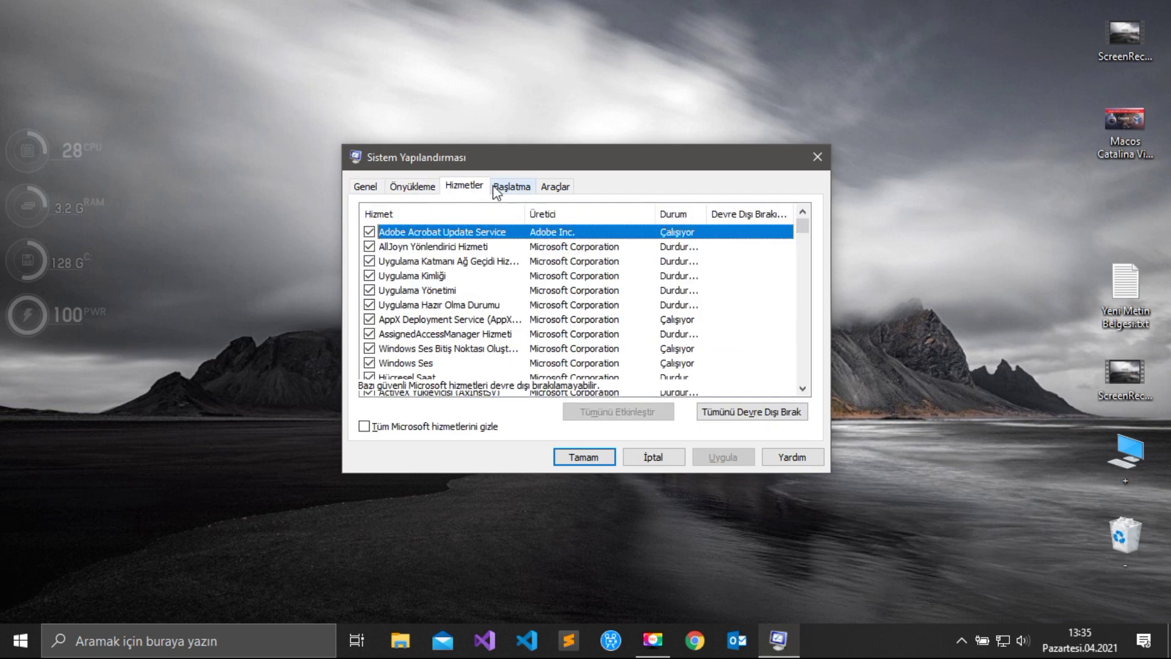
left_click(494, 186)
left_click(556, 185)
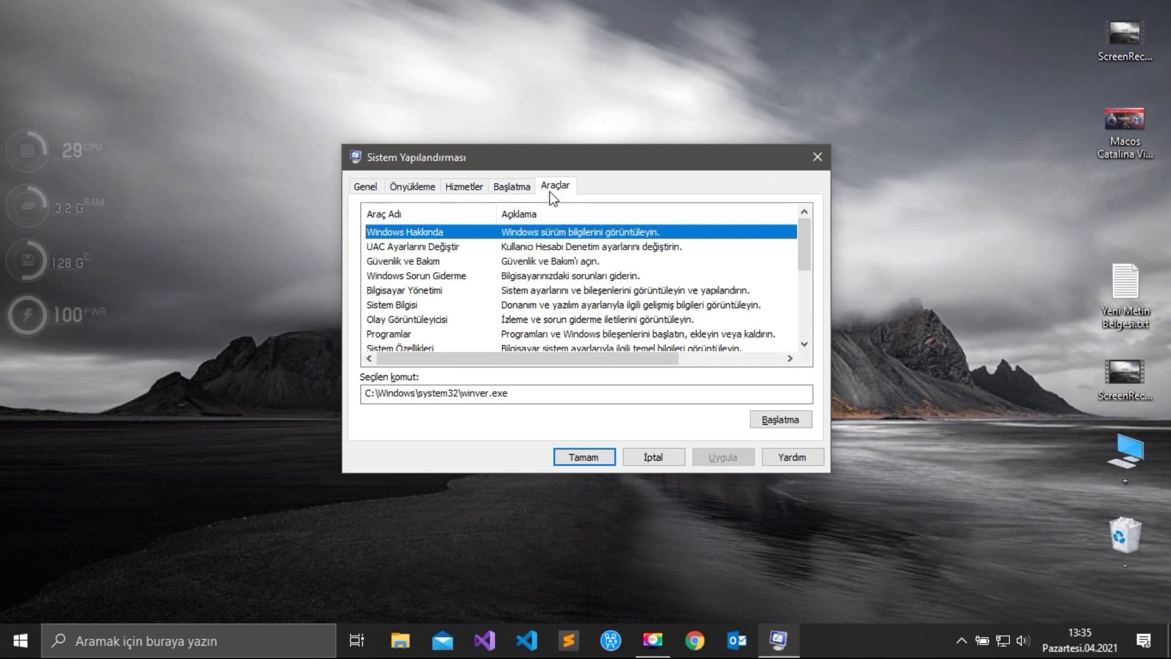
scroll(439, 311, "down", 3)
scroll(439, 311, "up", 3)
left_click(364, 186)
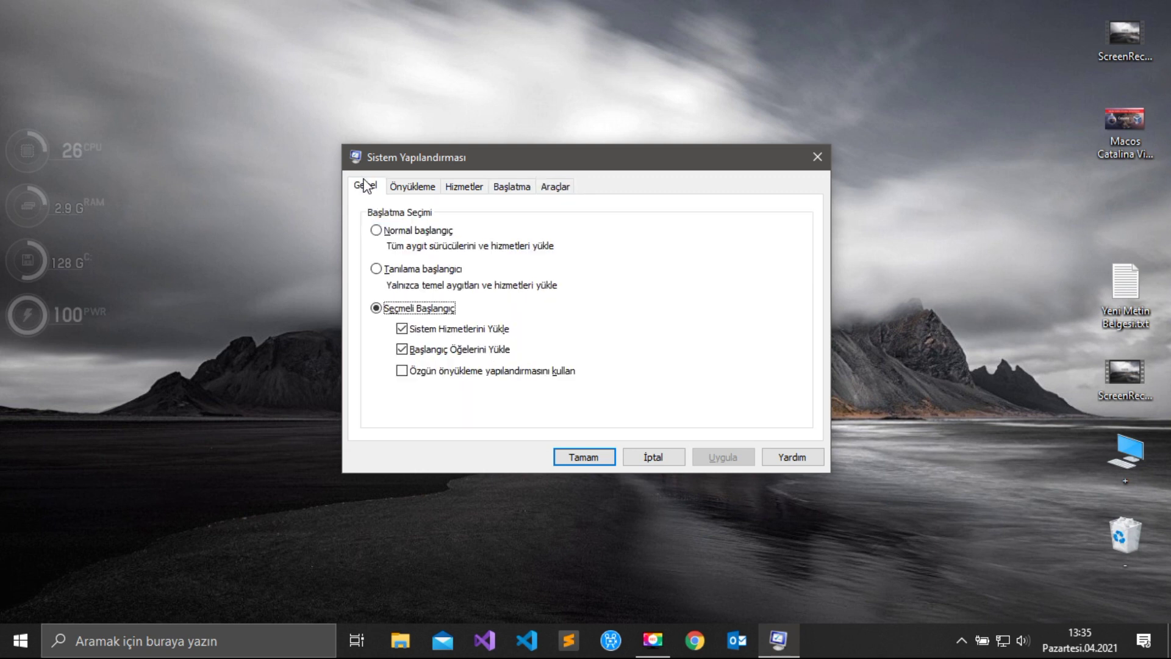
left_click(818, 157)
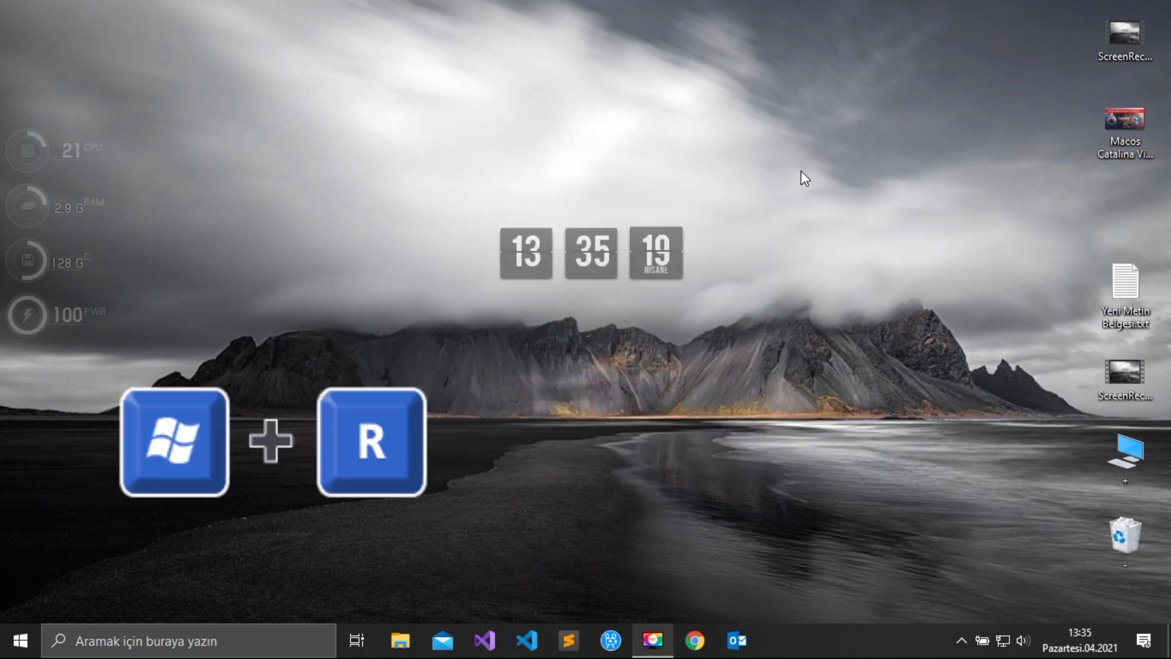
Open the Command Prompt by running "cmd", and close its window.
key("super+r")
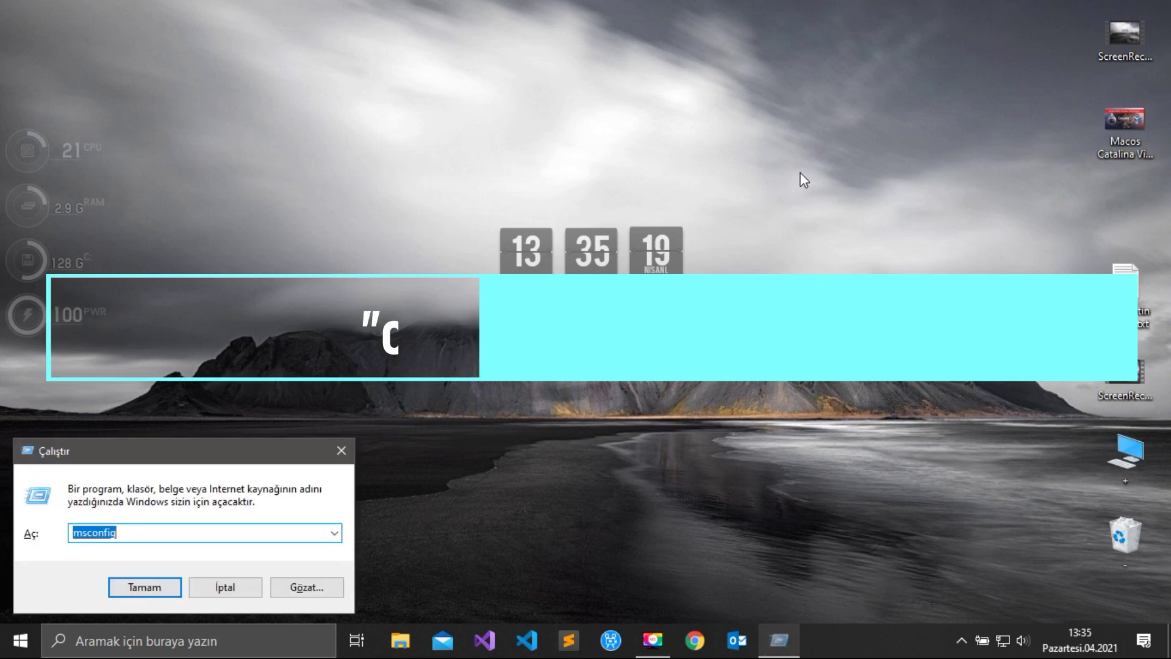
type("cmd")
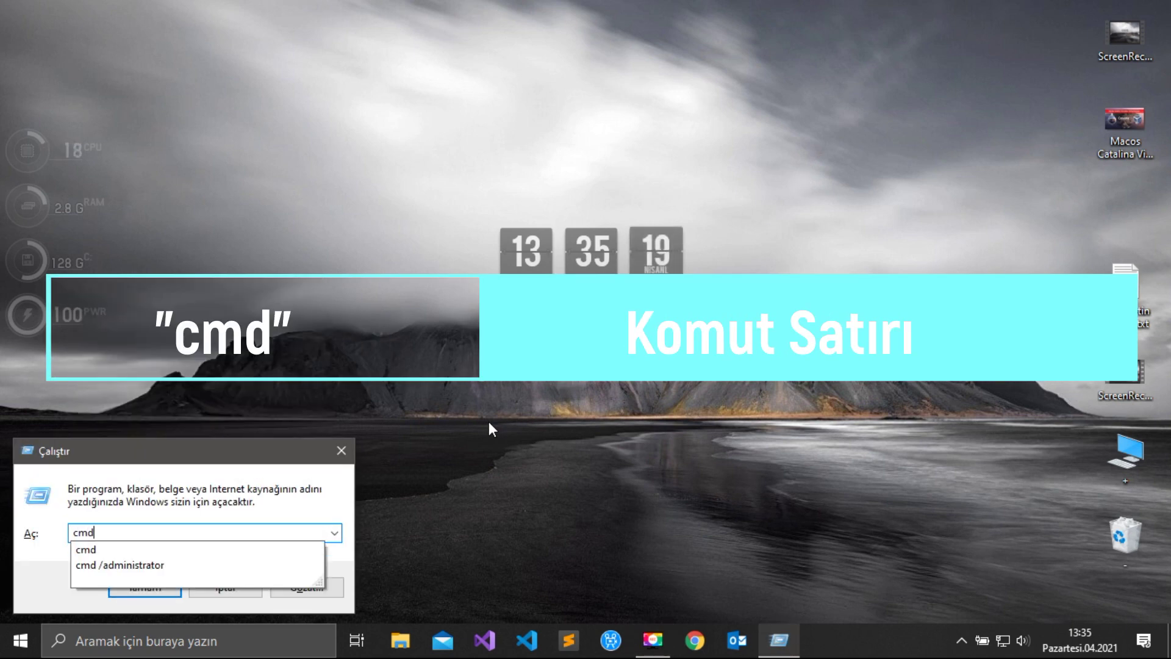
key("Down")
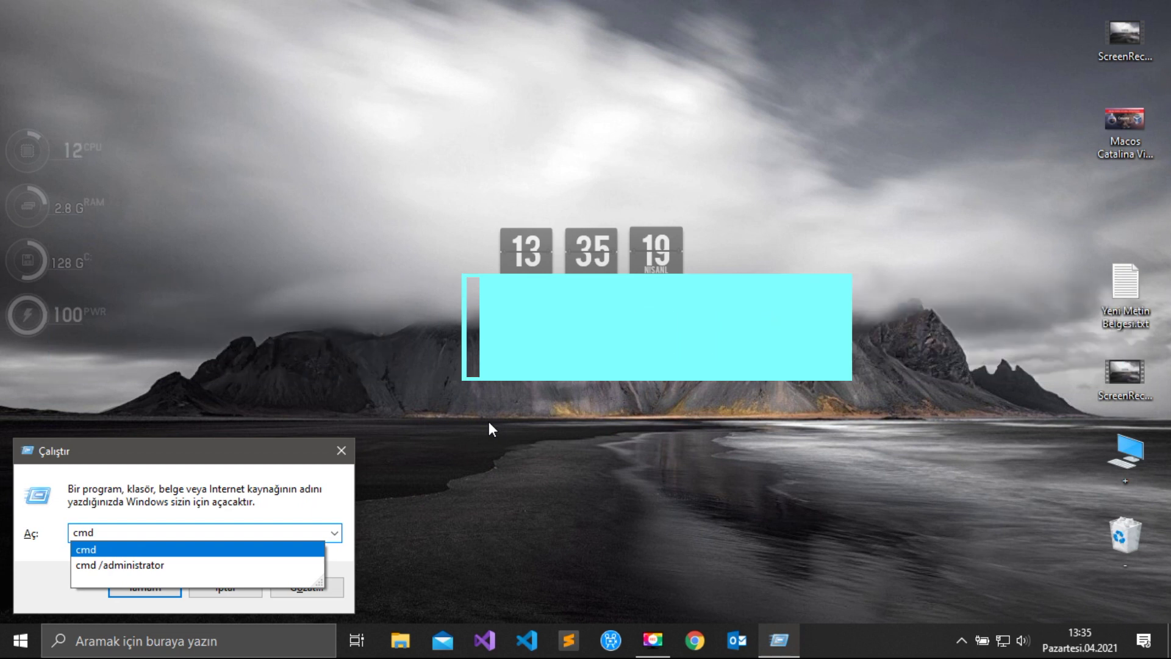
key("Return")
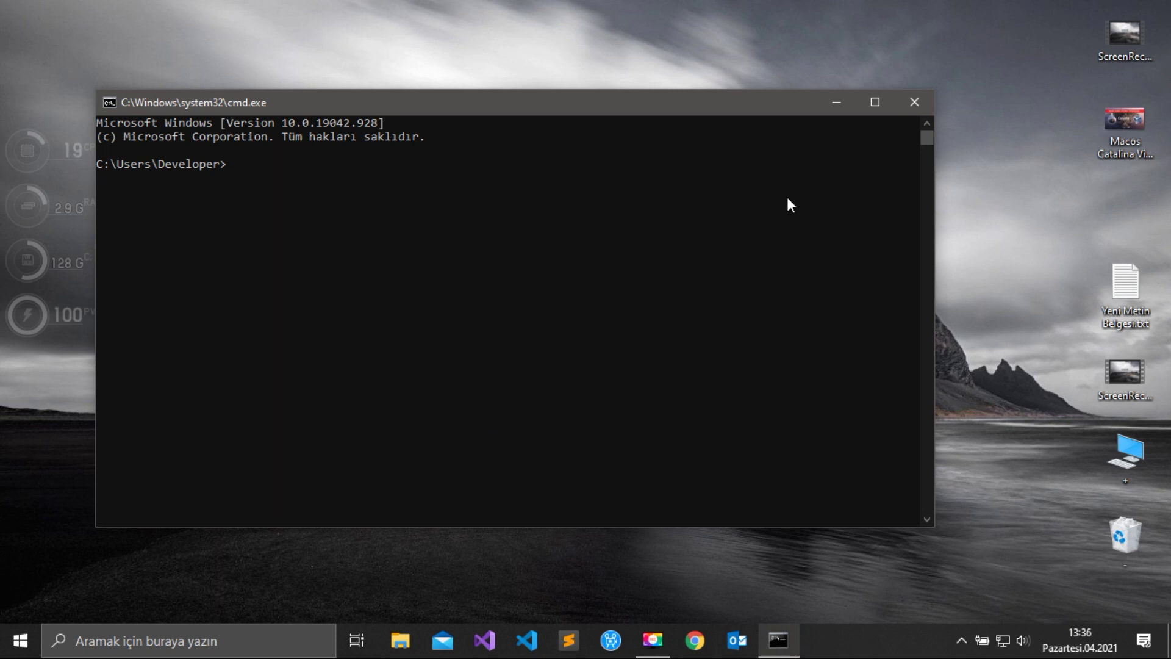
left_click(913, 103)
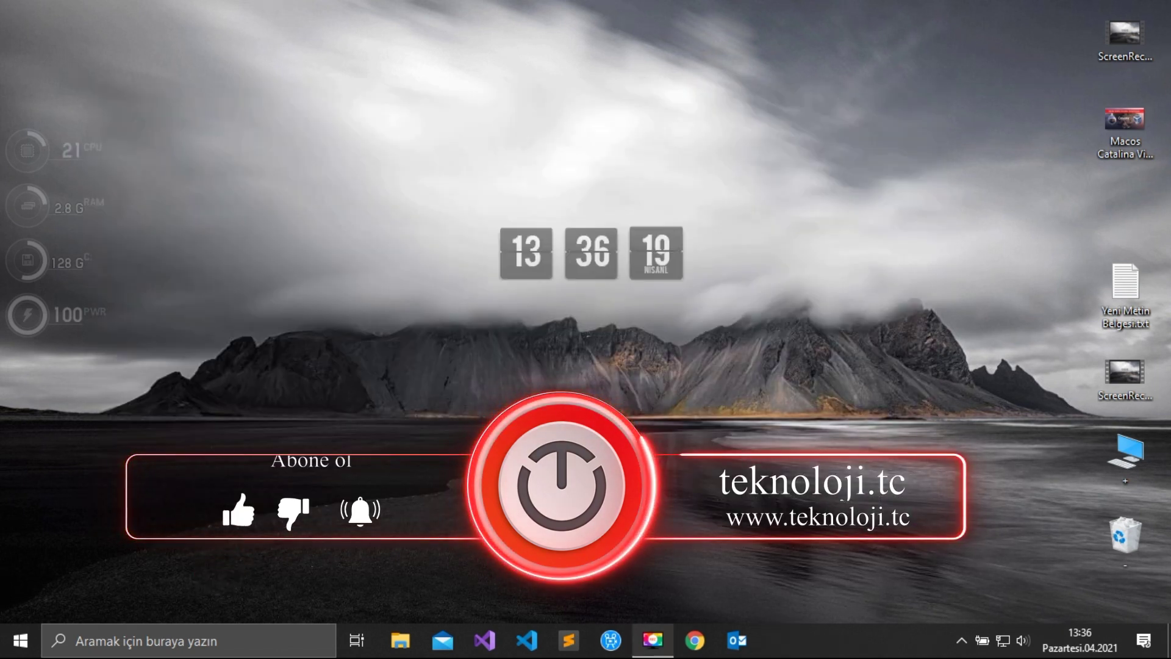